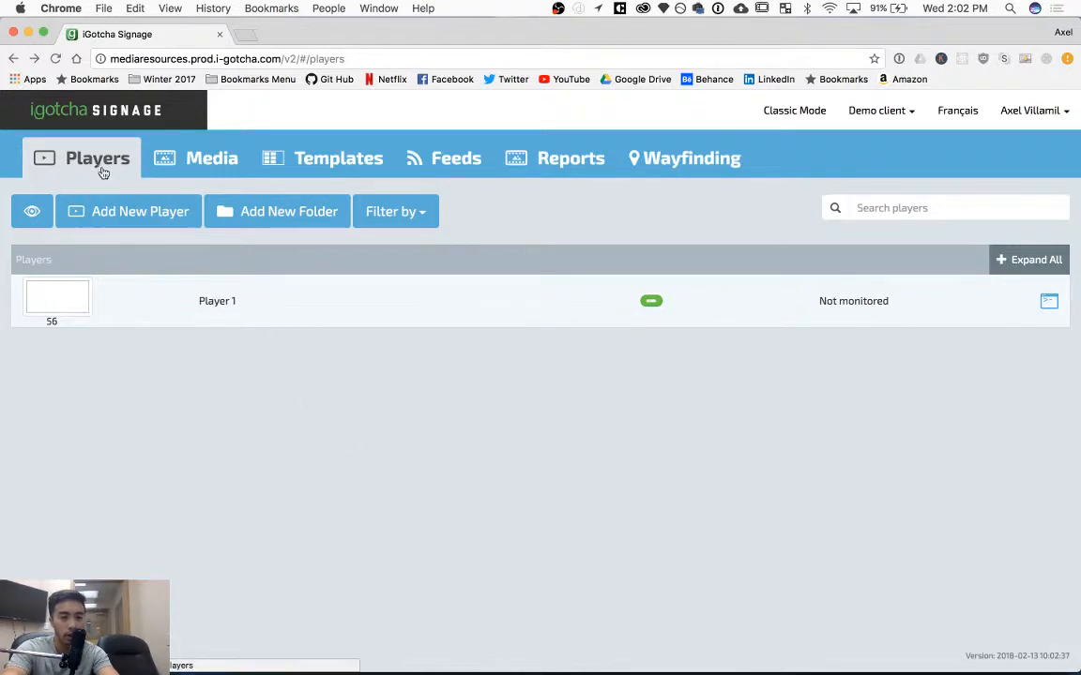
{"action": "left_click", "coordinate": [603, 251]}
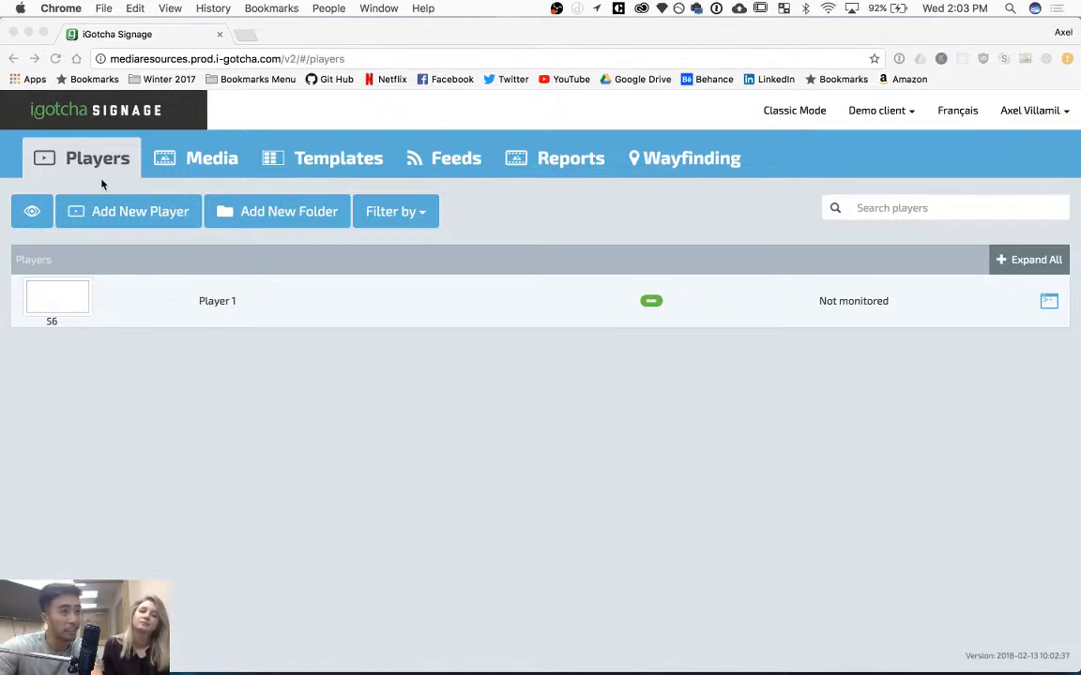
Open the Media library and explore its layout views and filter options.
{"action": "left_click", "coordinate": [193, 161]}
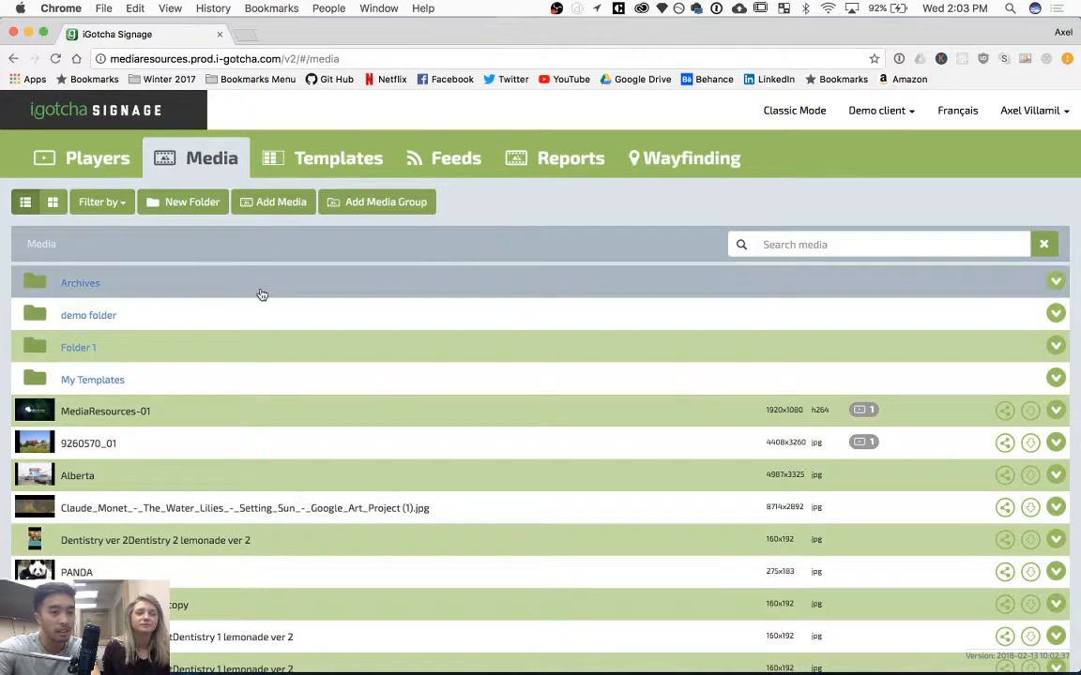
{"action": "left_click", "coordinate": [27, 204]}
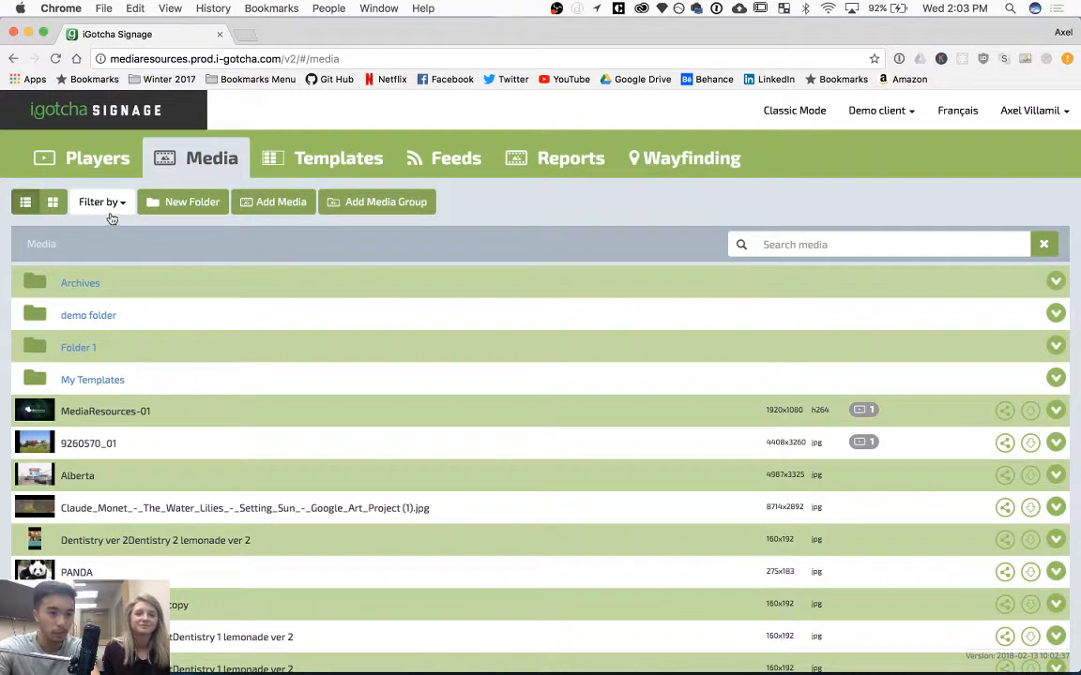
{"action": "left_click", "coordinate": [103, 202]}
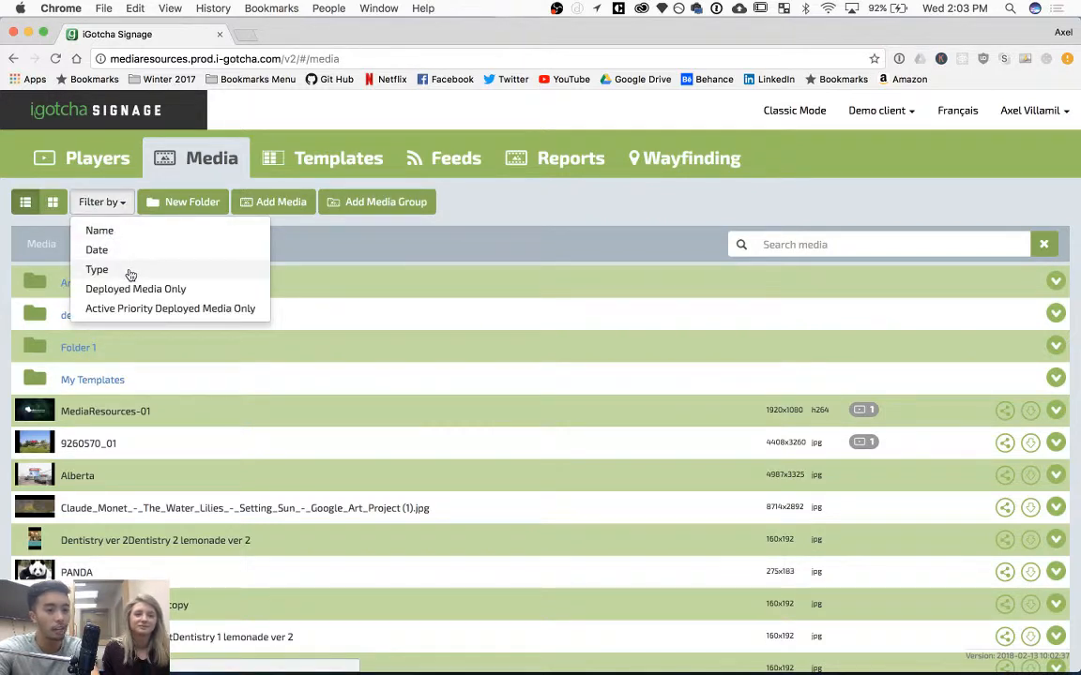
{"action": "left_click", "coordinate": [367, 233]}
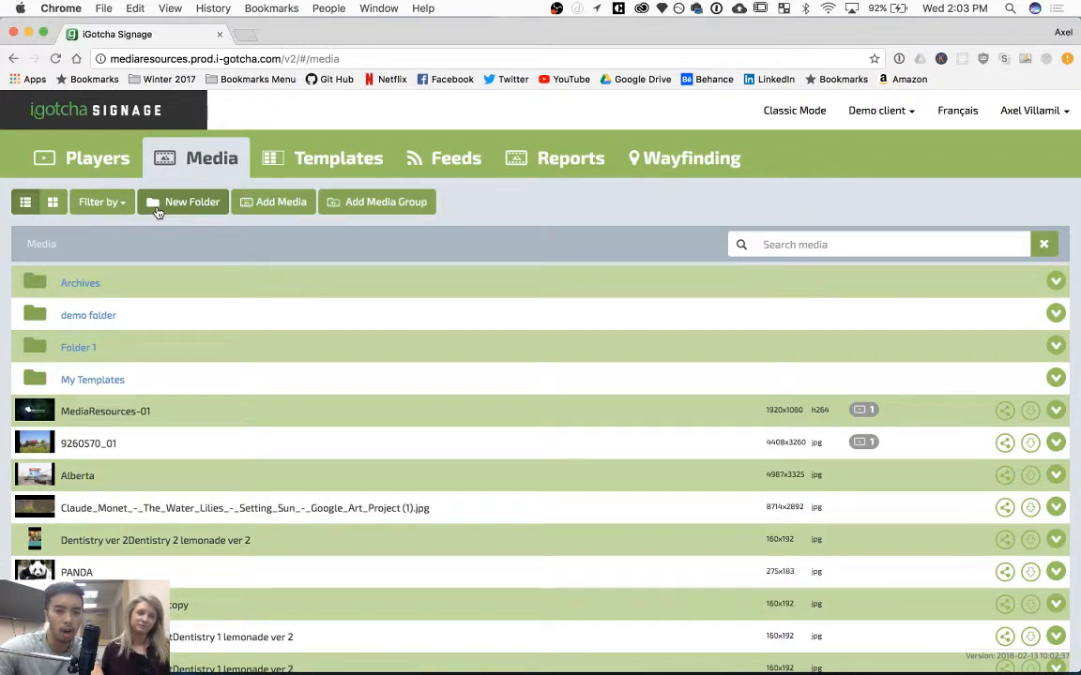
Open the Add Media upload dialog and close it without adding any files.
{"action": "left_click", "coordinate": [261, 209]}
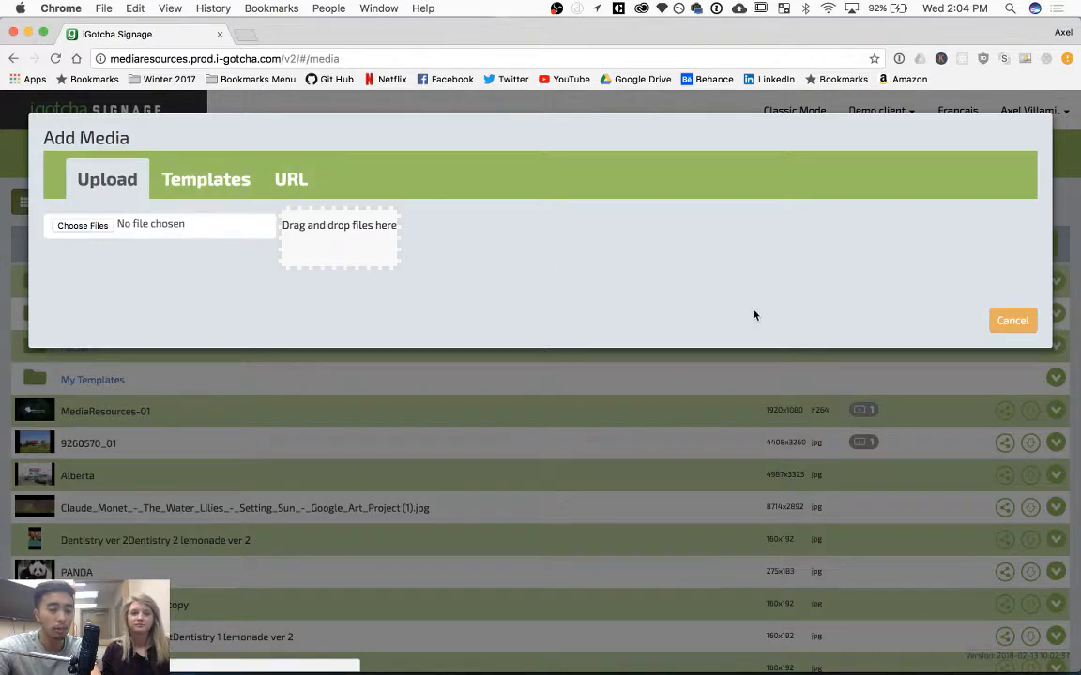
{"action": "left_click", "coordinate": [1012, 320]}
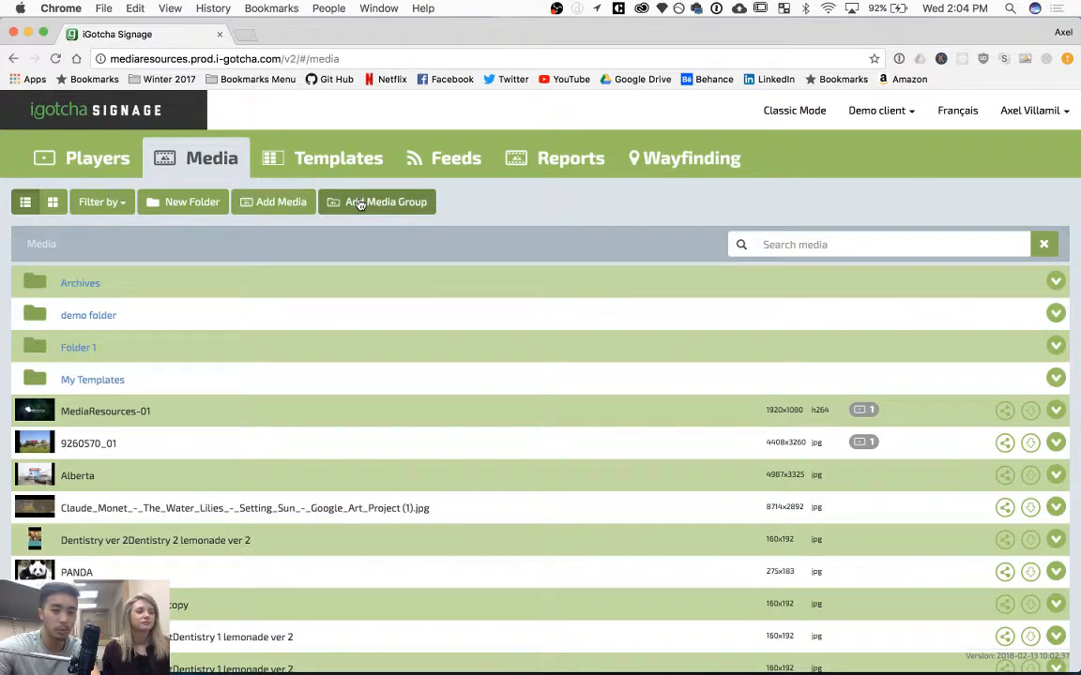
Look through the Templates, Feeds, Reports and Wayfinding sections, returning from Wayfinding to Reports.
{"action": "left_click", "coordinate": [296, 150]}
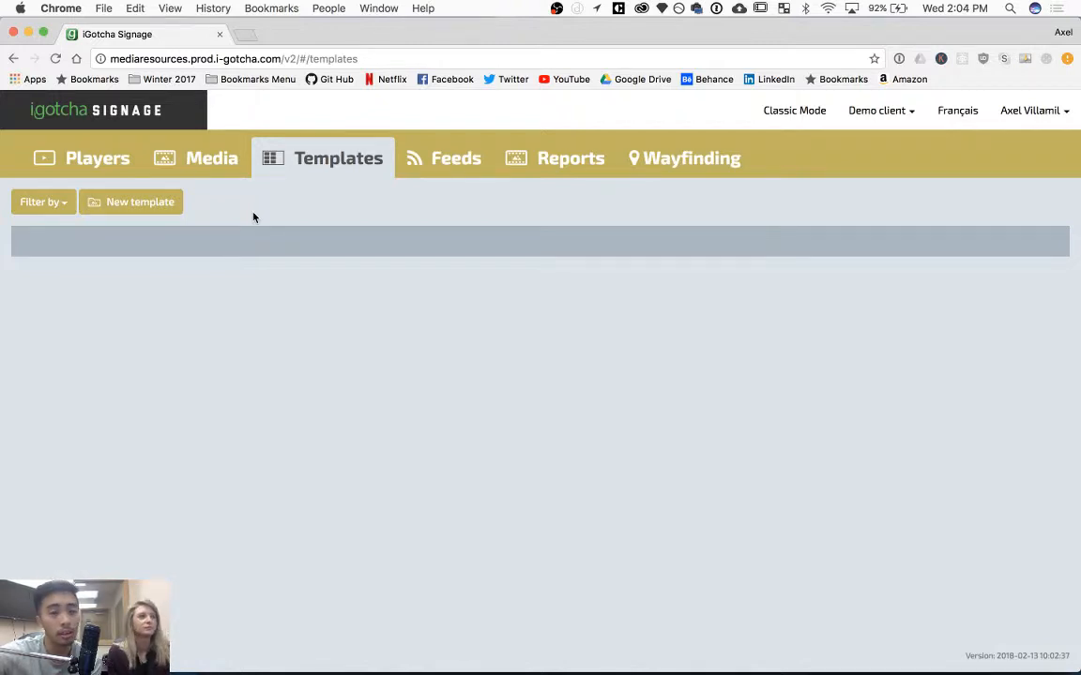
{"action": "left_click", "coordinate": [468, 173]}
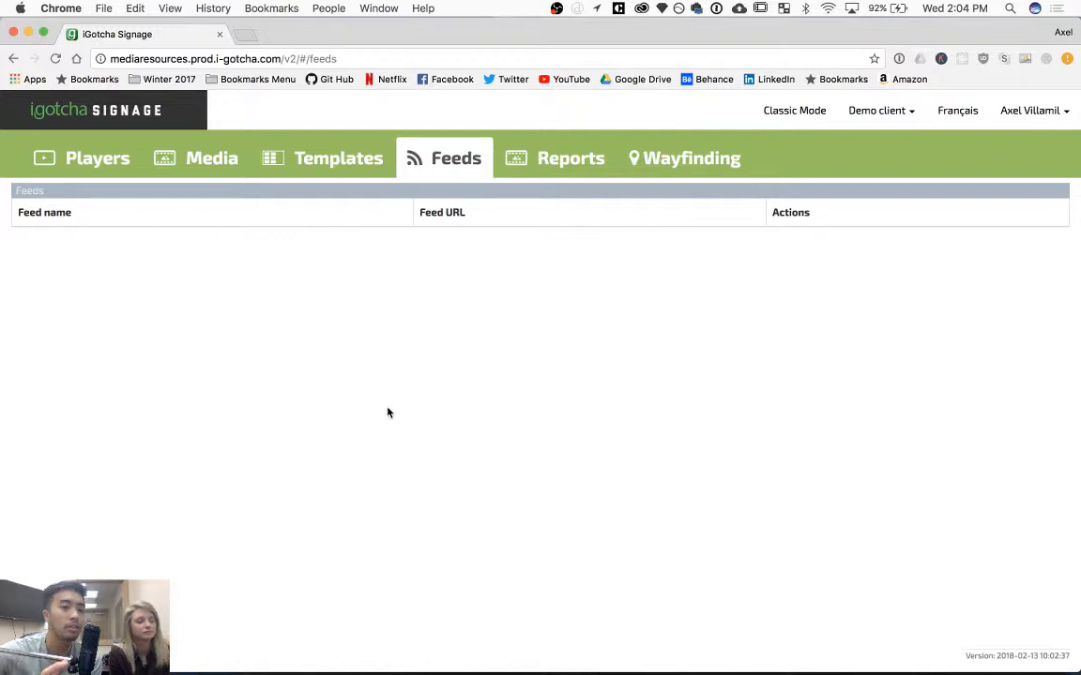
{"action": "left_click", "coordinate": [570, 162]}
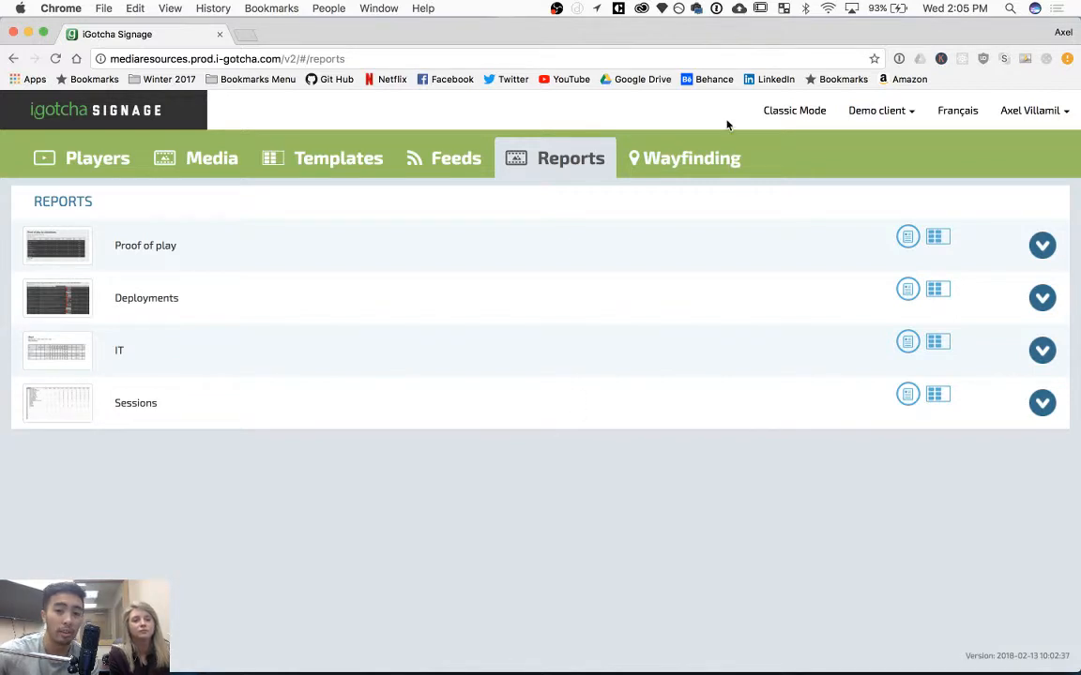
{"action": "left_click", "coordinate": [685, 161]}
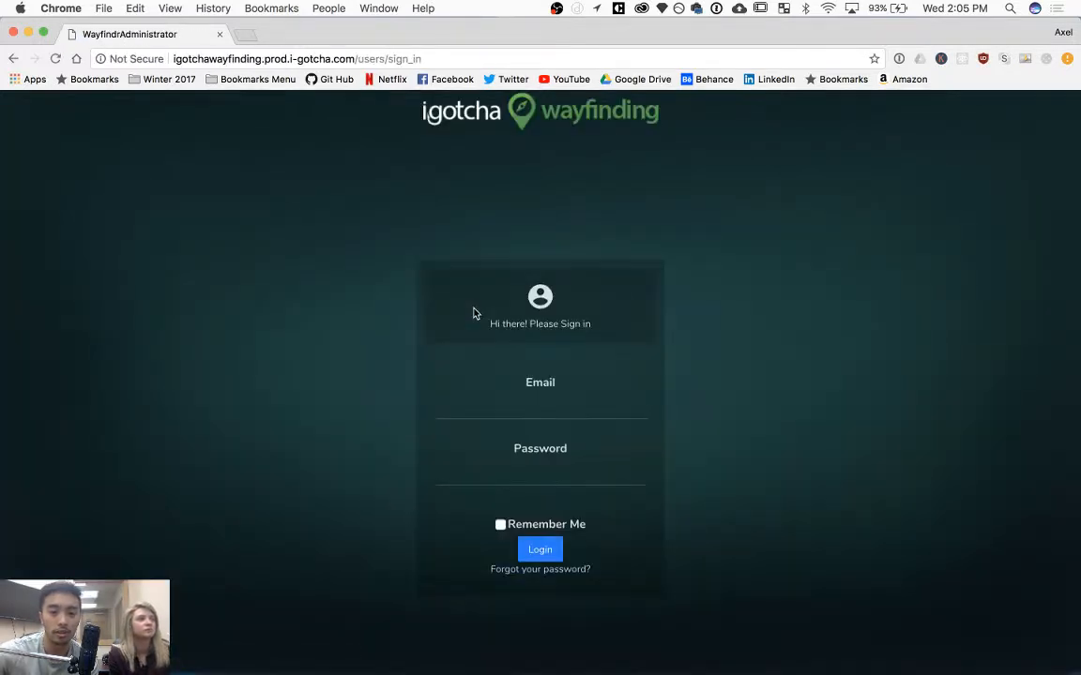
{"action": "scroll", "coordinate": [472, 311], "scroll_direction": "left", "scroll_amount": 5}
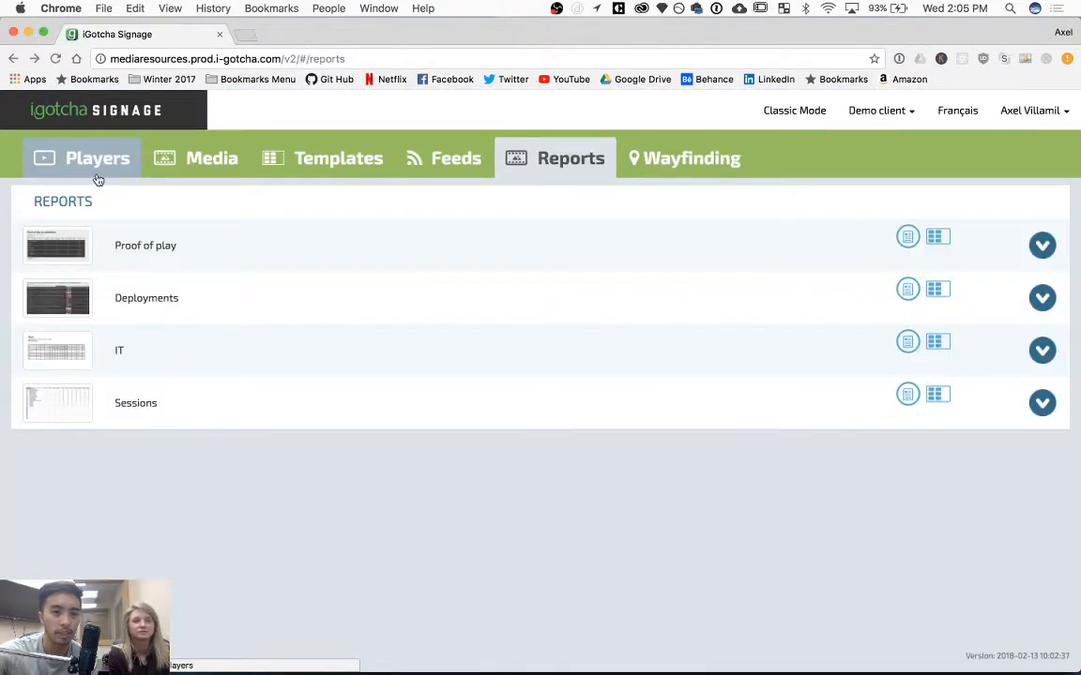
Add the Alberta image as new scheduled content for Player 1.
{"action": "left_click", "coordinate": [98, 179]}
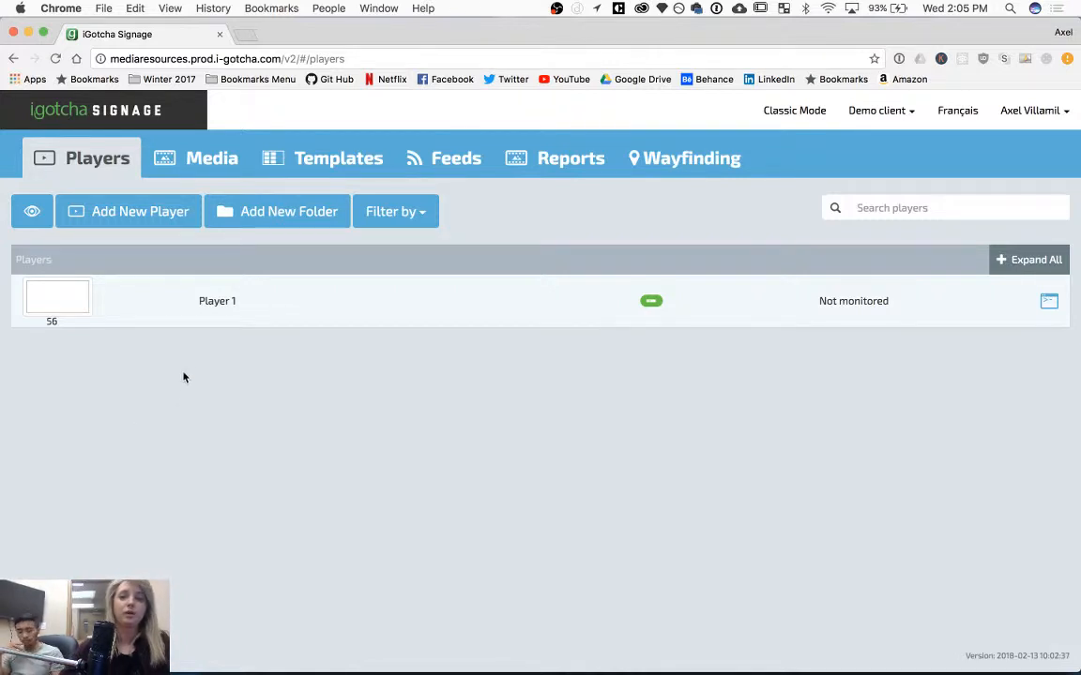
{"action": "left_click", "coordinate": [133, 313]}
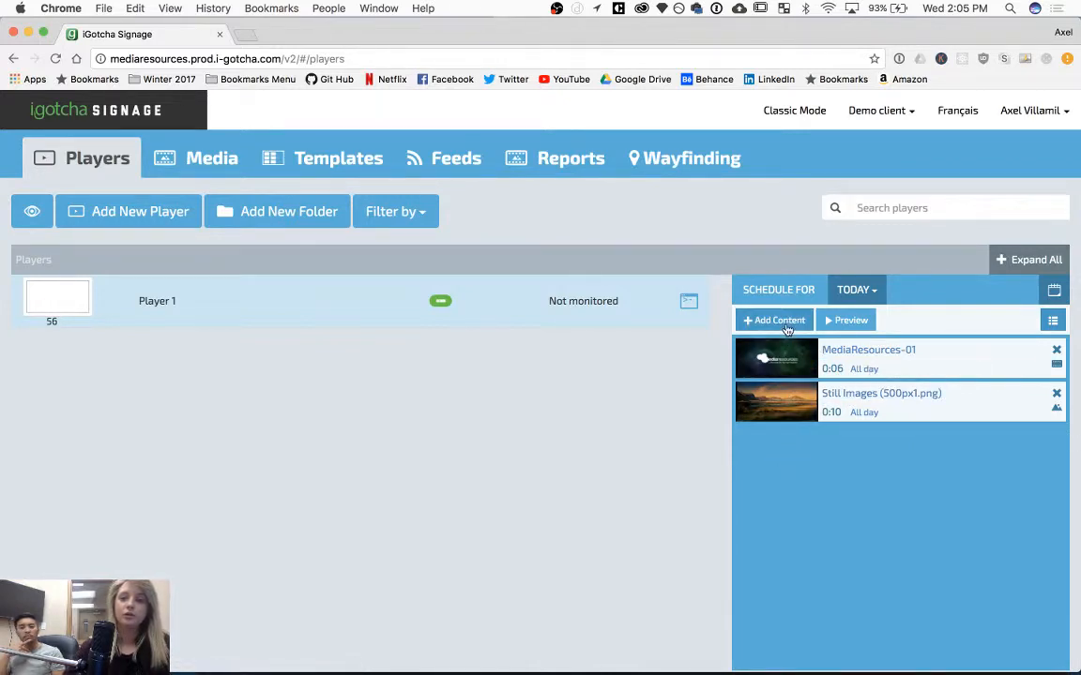
{"action": "left_click", "coordinate": [780, 321]}
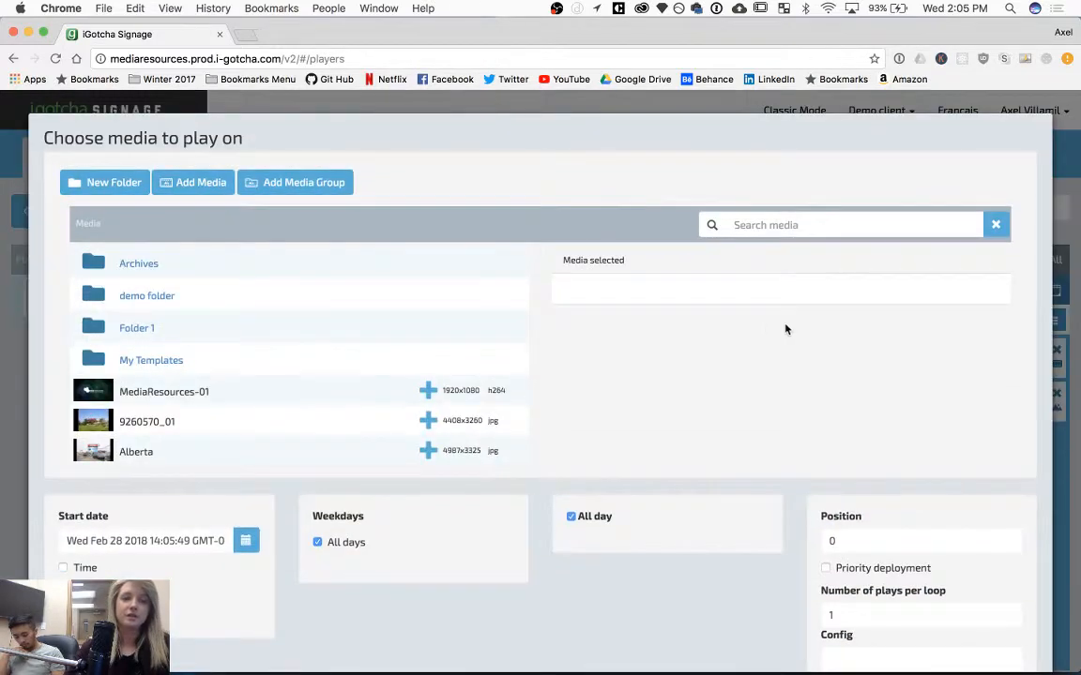
{"action": "scroll", "coordinate": [326, 383], "scroll_direction": "down", "scroll_amount": 3}
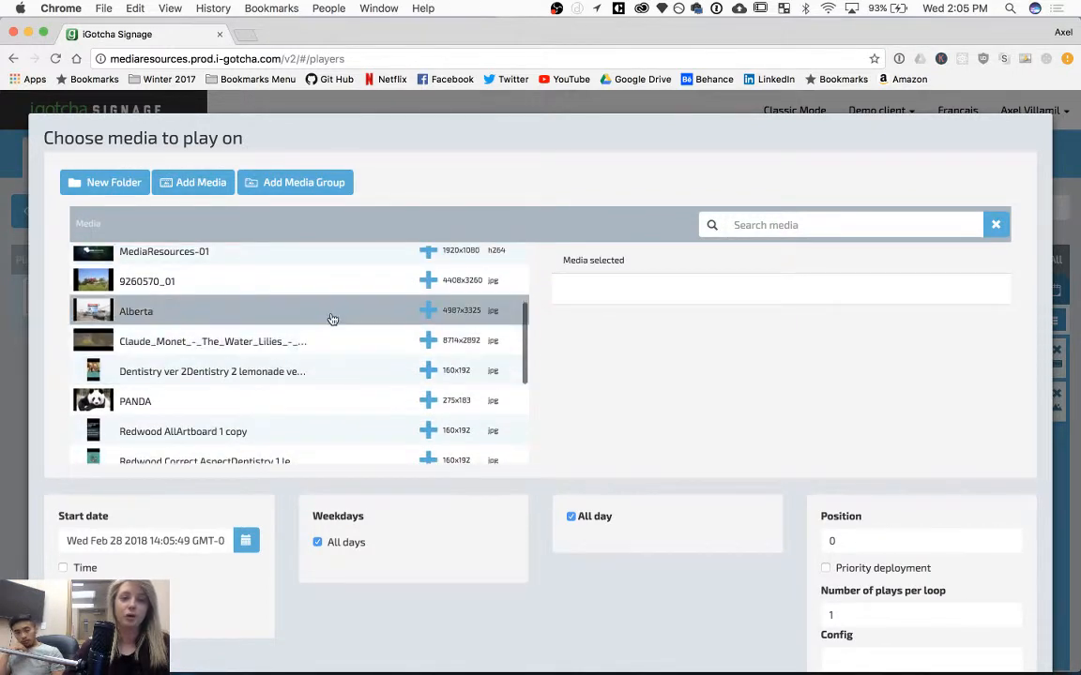
{"action": "left_click", "coordinate": [428, 312]}
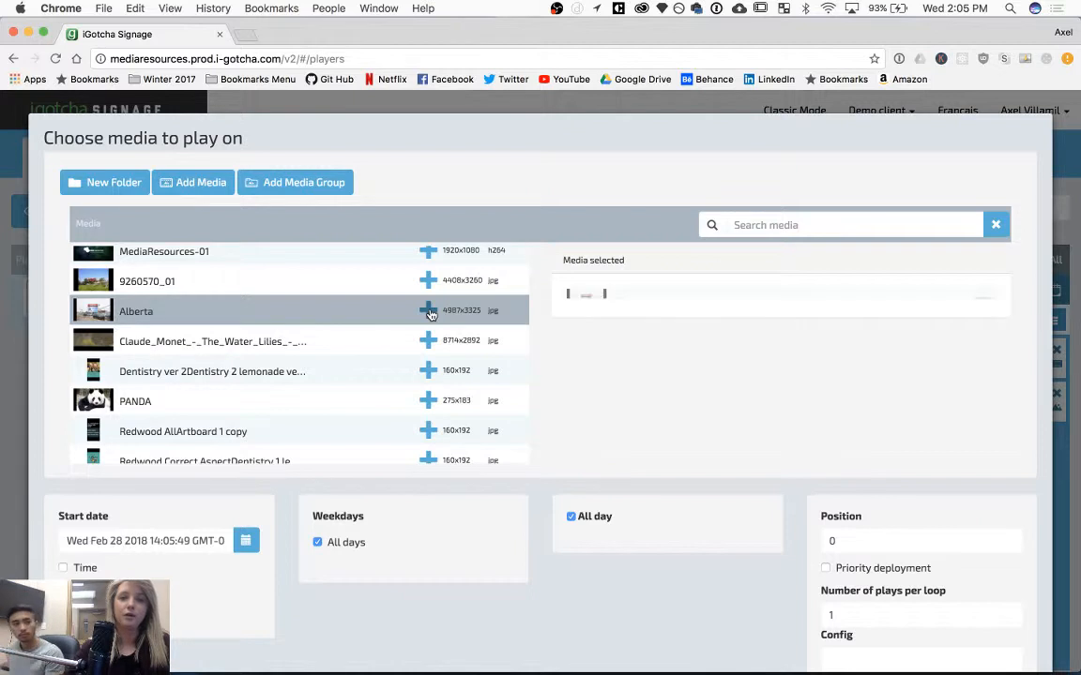
{"action": "scroll", "coordinate": [469, 311], "scroll_direction": "down", "scroll_amount": 3}
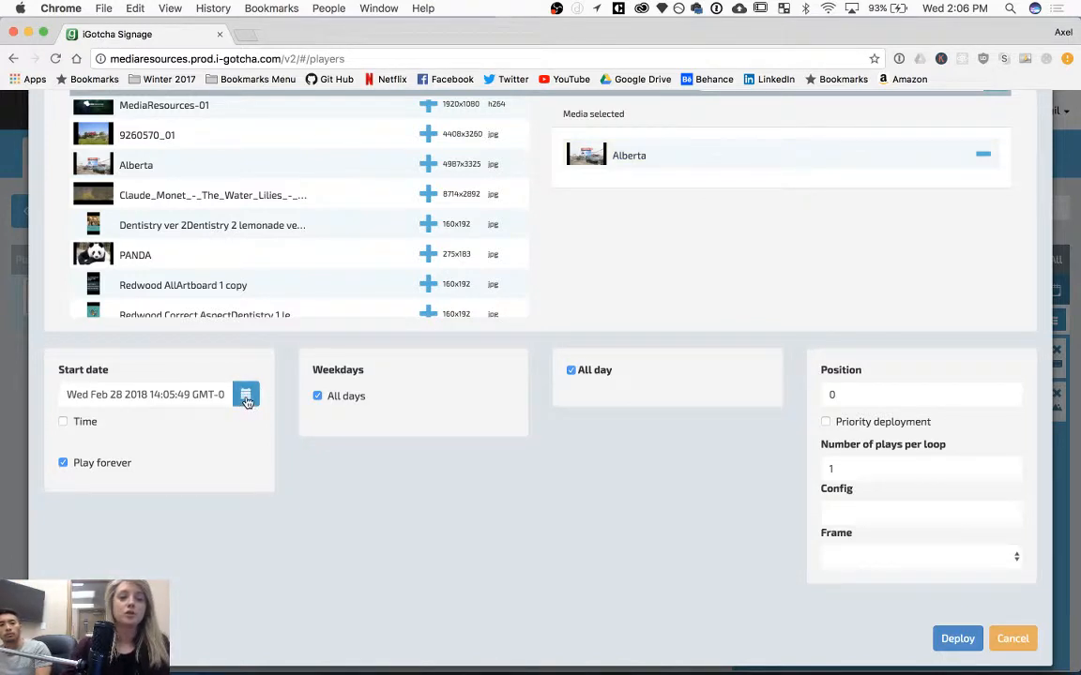
Turn off Play forever and set the content's end date to 2018-03-07.
{"action": "left_click", "coordinate": [63, 463]}
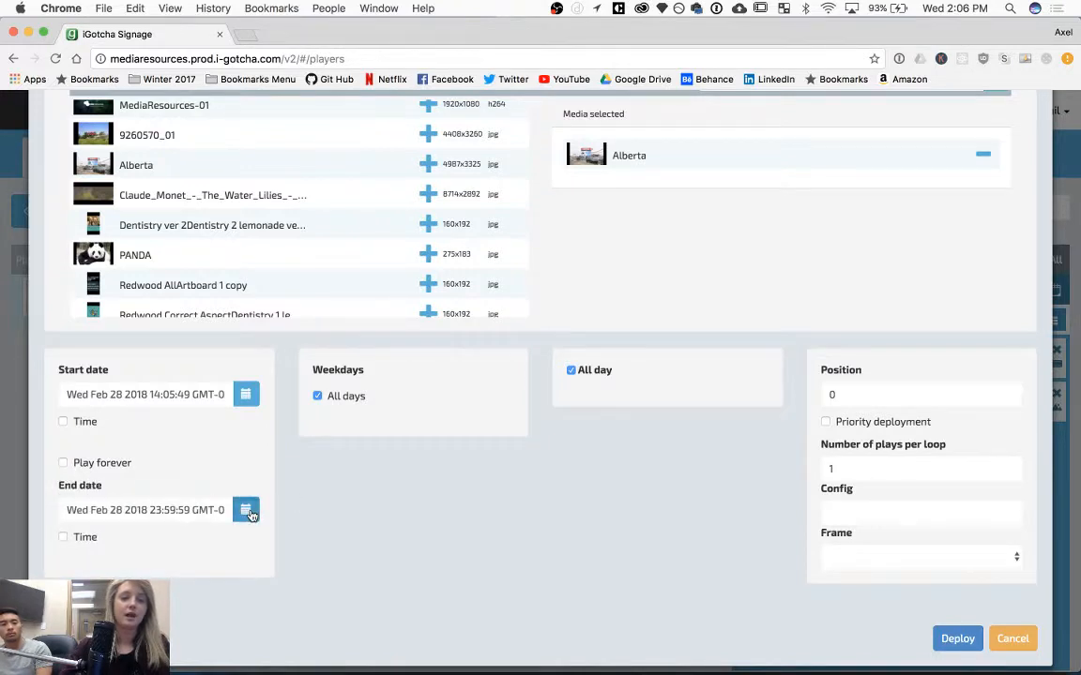
{"action": "left_click", "coordinate": [243, 509]}
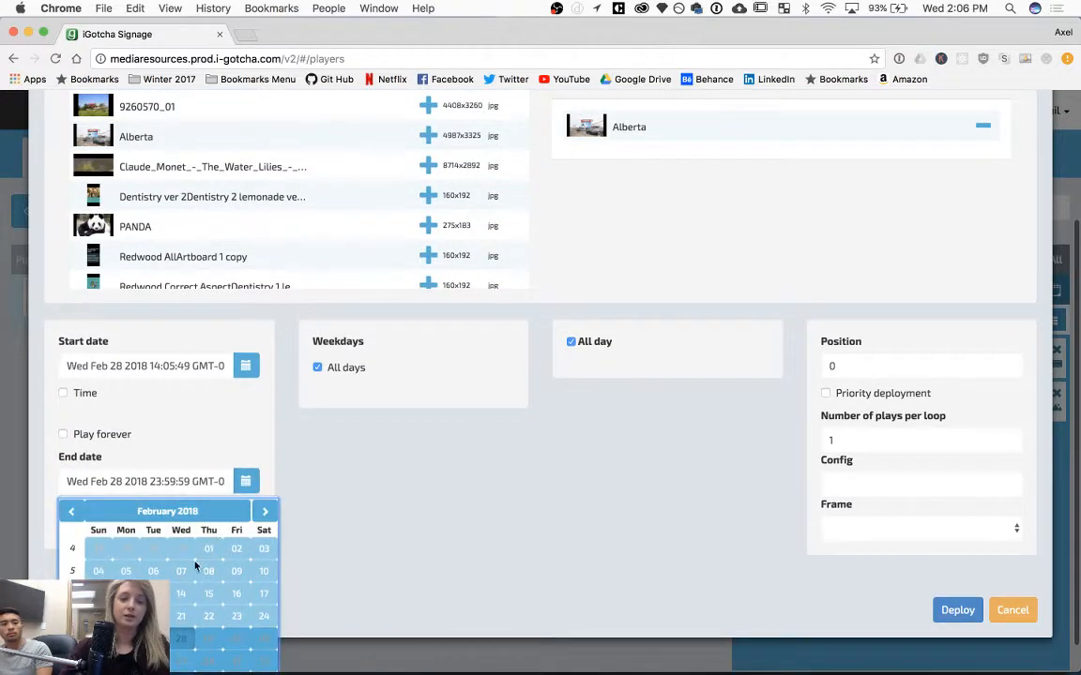
{"action": "left_click", "coordinate": [181, 658]}
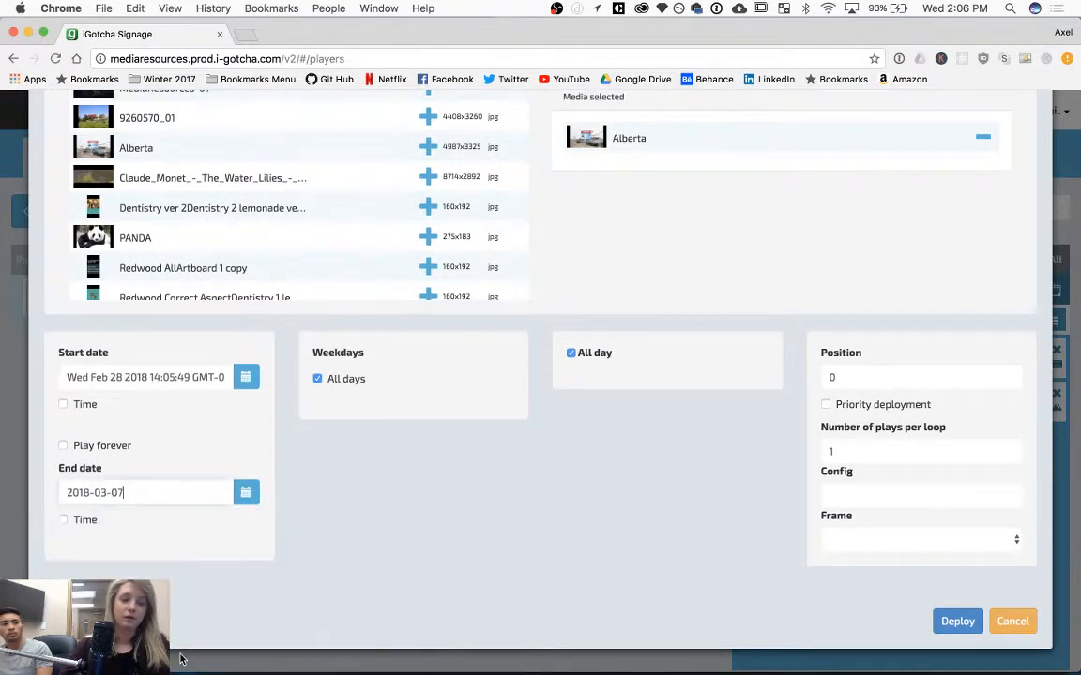
Restrict the content's weekdays to Wednesday, Friday and Sunday.
{"action": "left_click", "coordinate": [317, 379]}
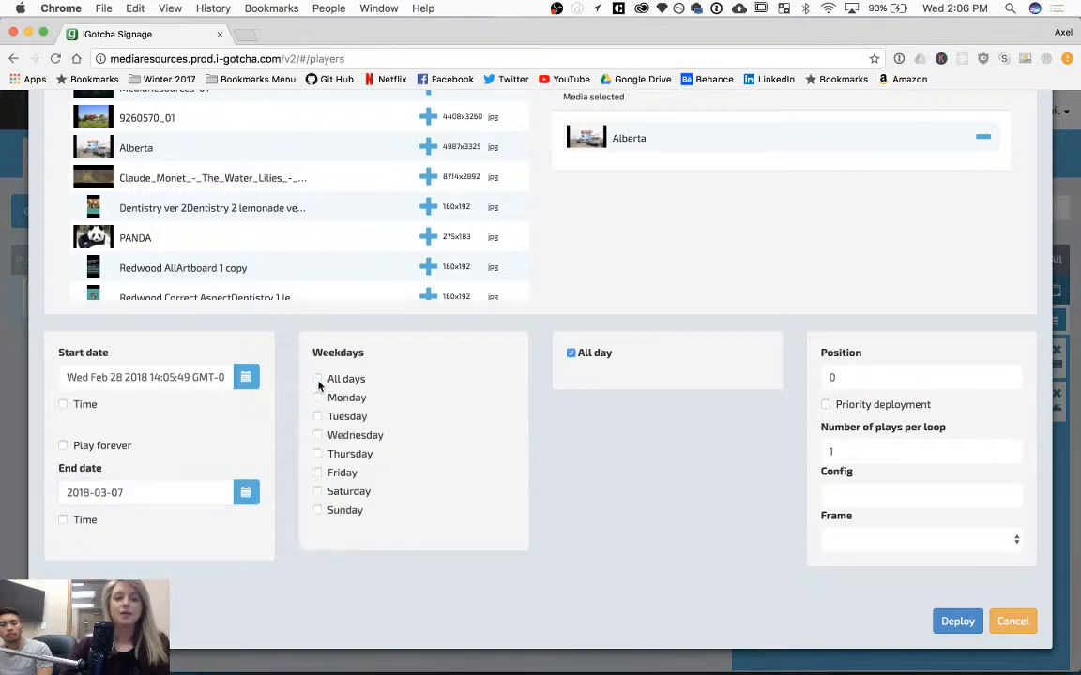
{"action": "left_click", "coordinate": [317, 435]}
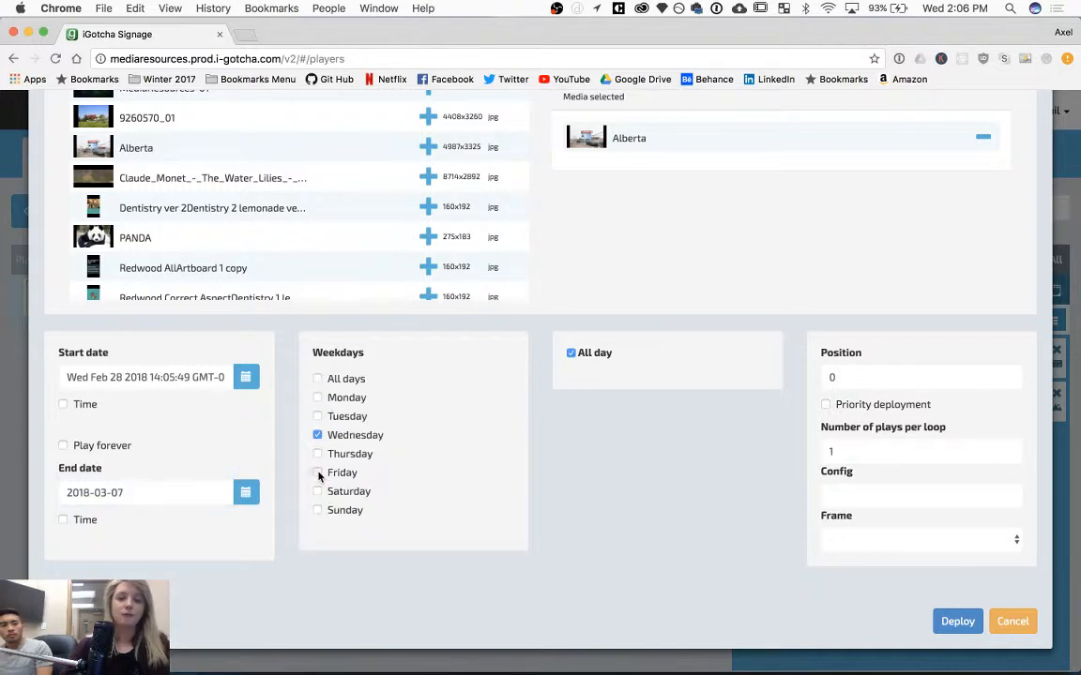
{"action": "left_click", "coordinate": [317, 472]}
{"action": "left_click", "coordinate": [317, 510]}
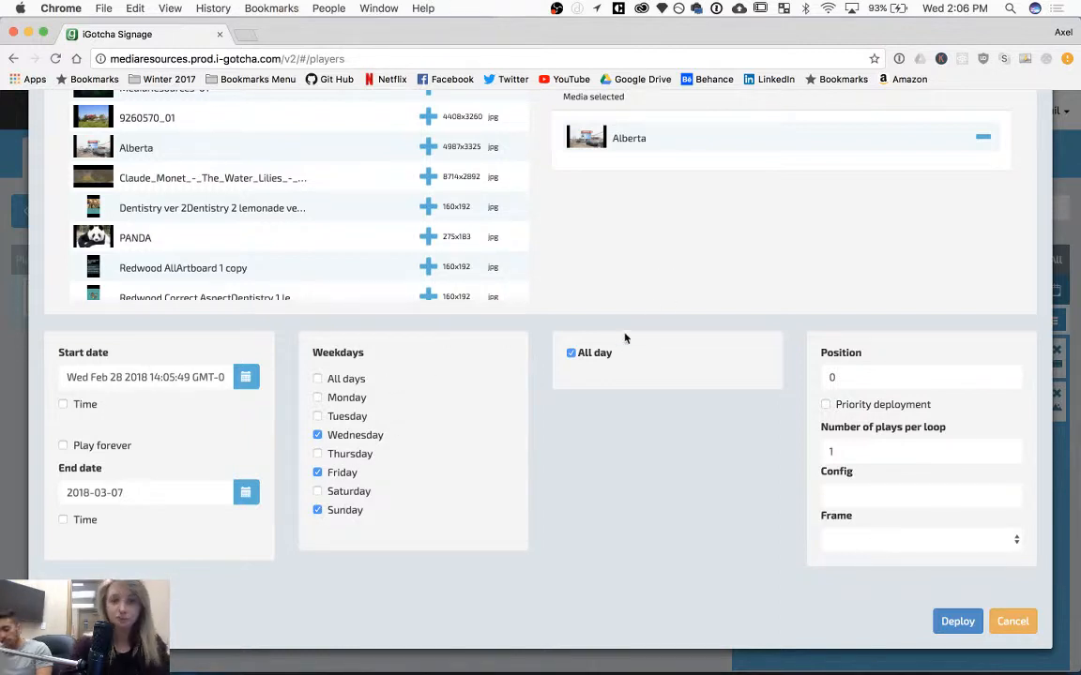
Turn off All day and set the content's end time to 21:00.
{"action": "left_click", "coordinate": [574, 360]}
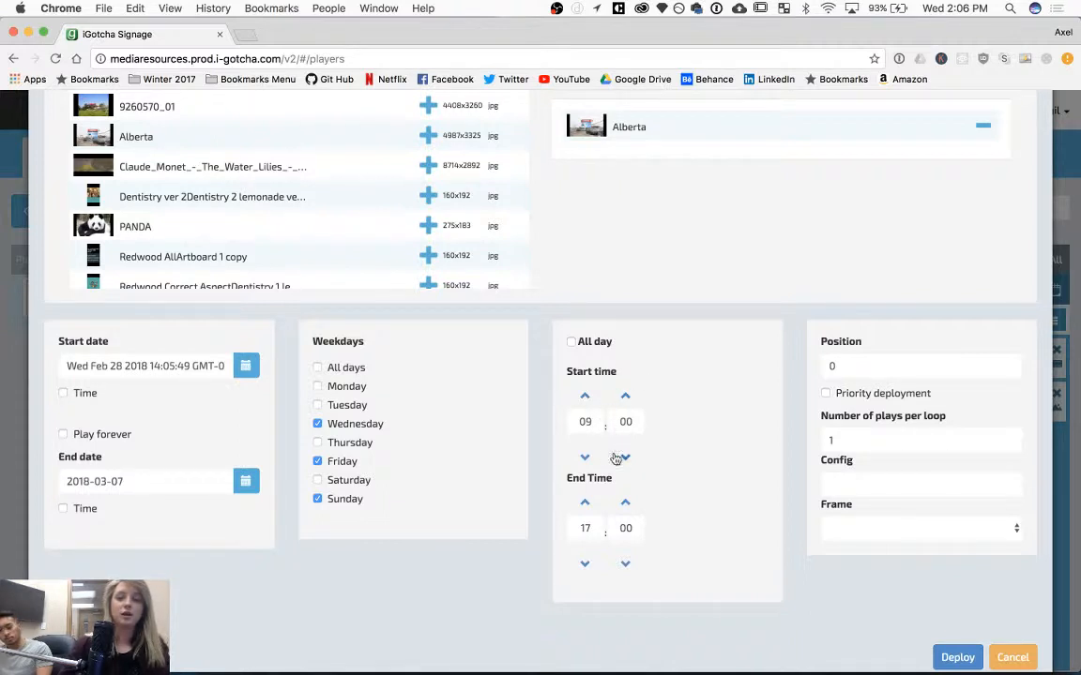
{"action": "double_click", "coordinate": [591, 525]}
{"action": "type", "text": "2"}
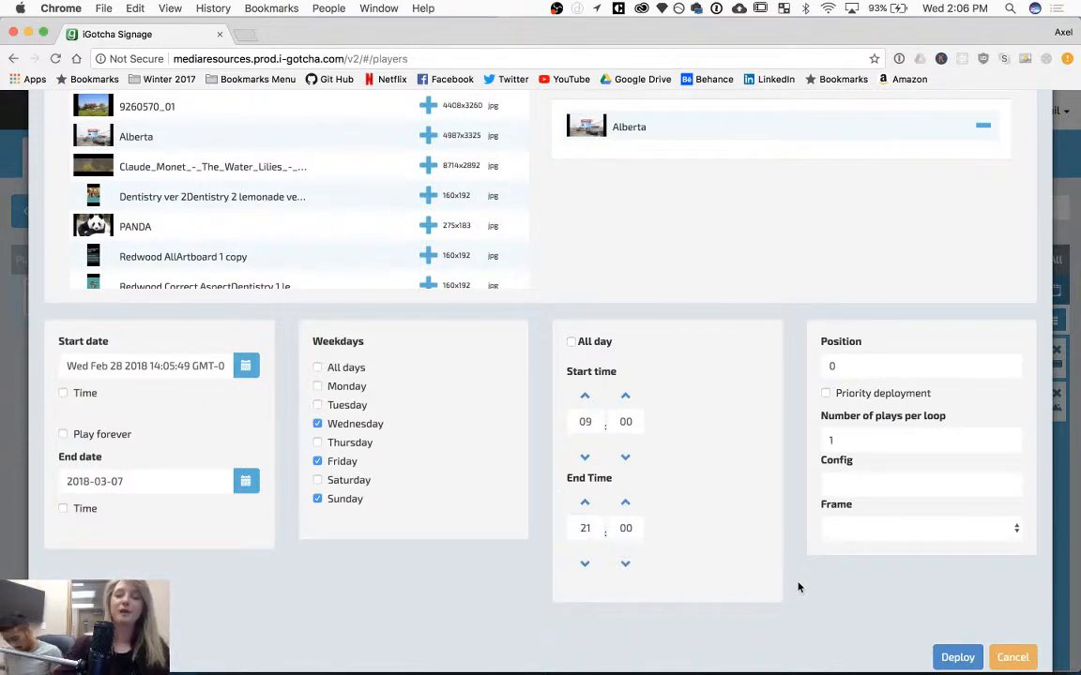
Set the position to 2 and the number of plays per loop to 2, then deploy the content.
{"action": "left_click", "coordinate": [920, 369]}
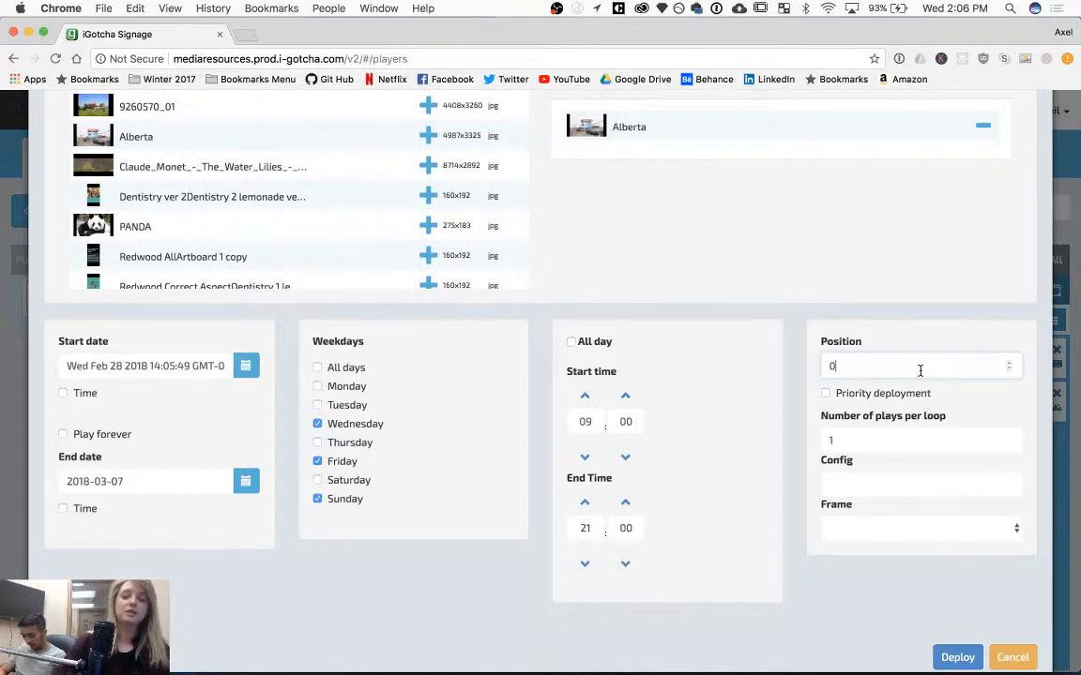
{"action": "key", "text": "BackSpace"}
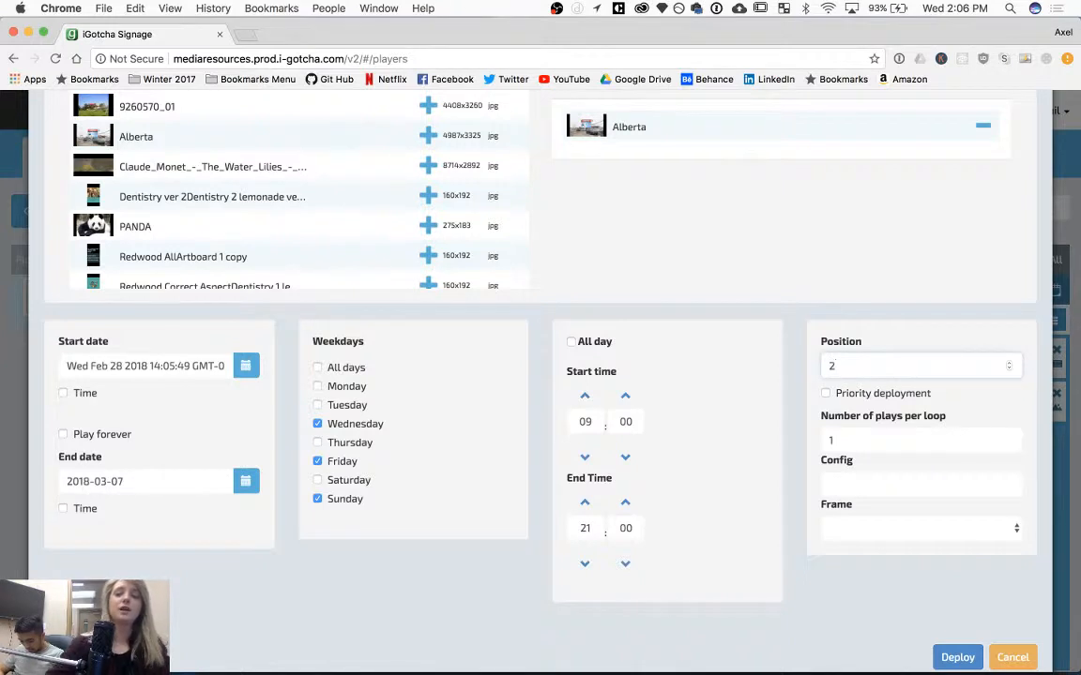
{"action": "type", "text": "2"}
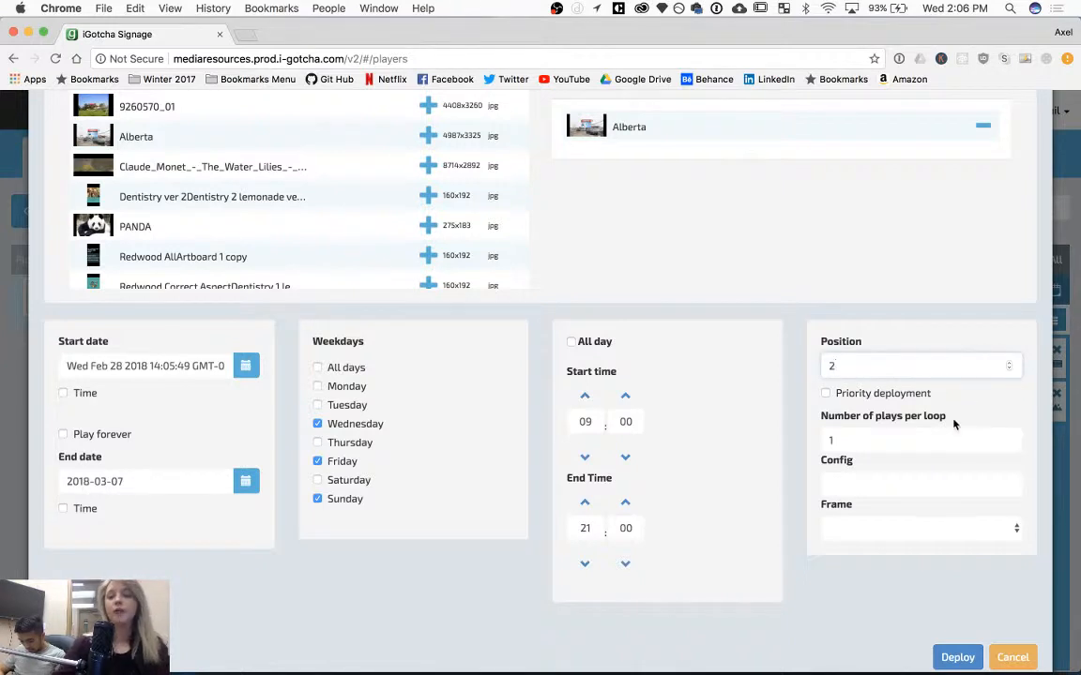
{"action": "left_click", "coordinate": [891, 443]}
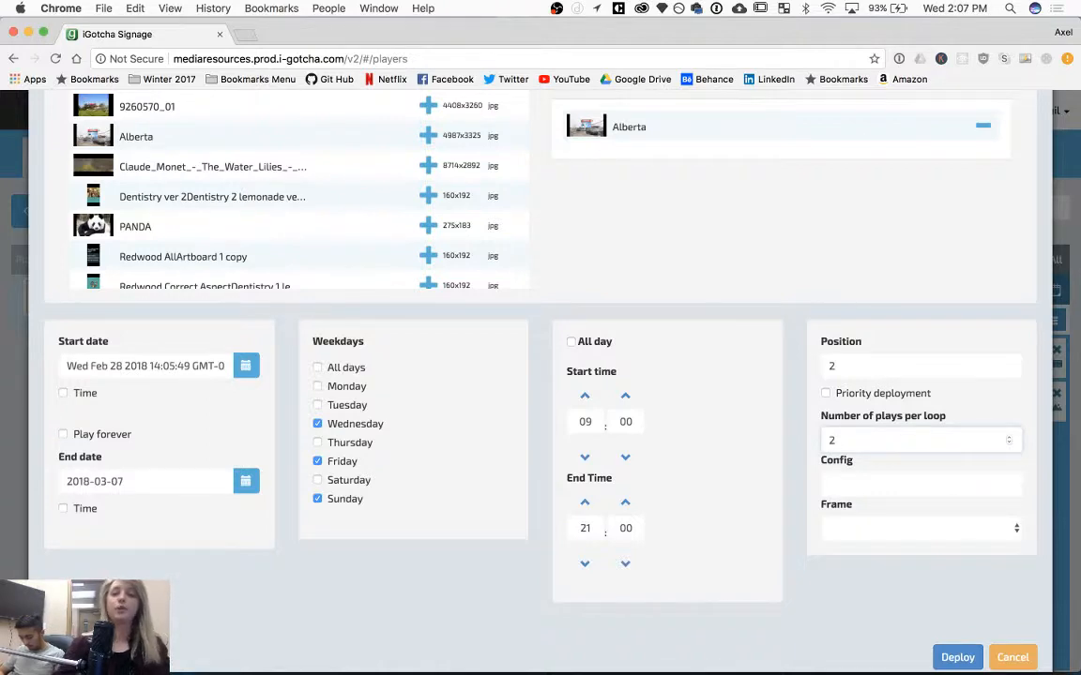
{"action": "left_click", "coordinate": [949, 657]}
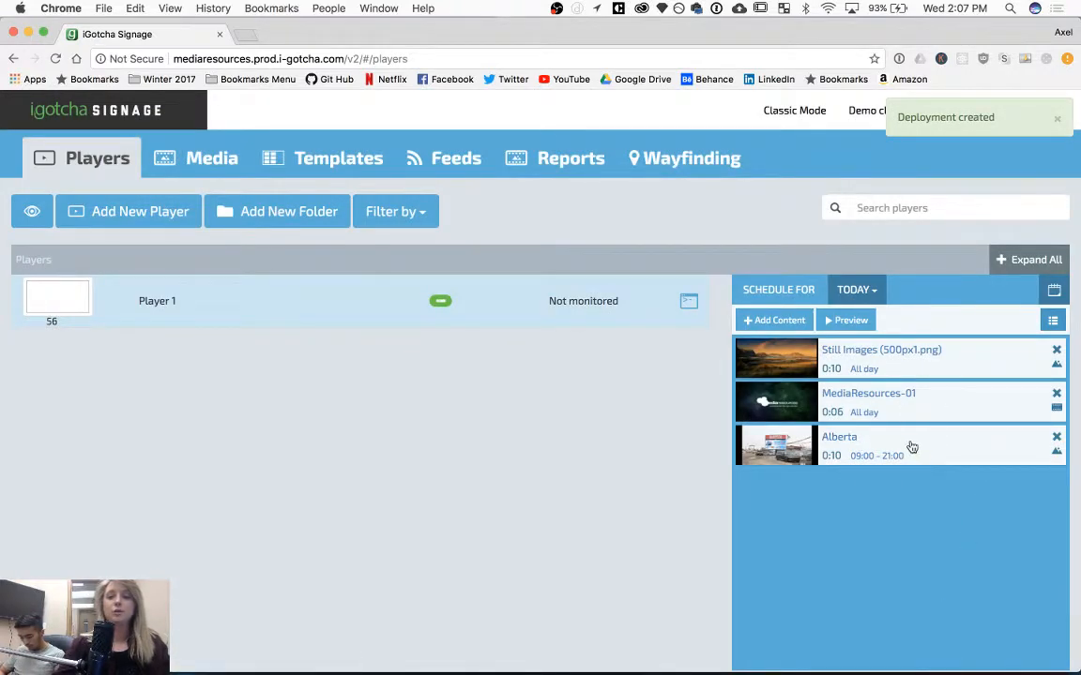
View Player 1's schedule for 2018-03-01.
{"action": "left_click", "coordinate": [874, 291]}
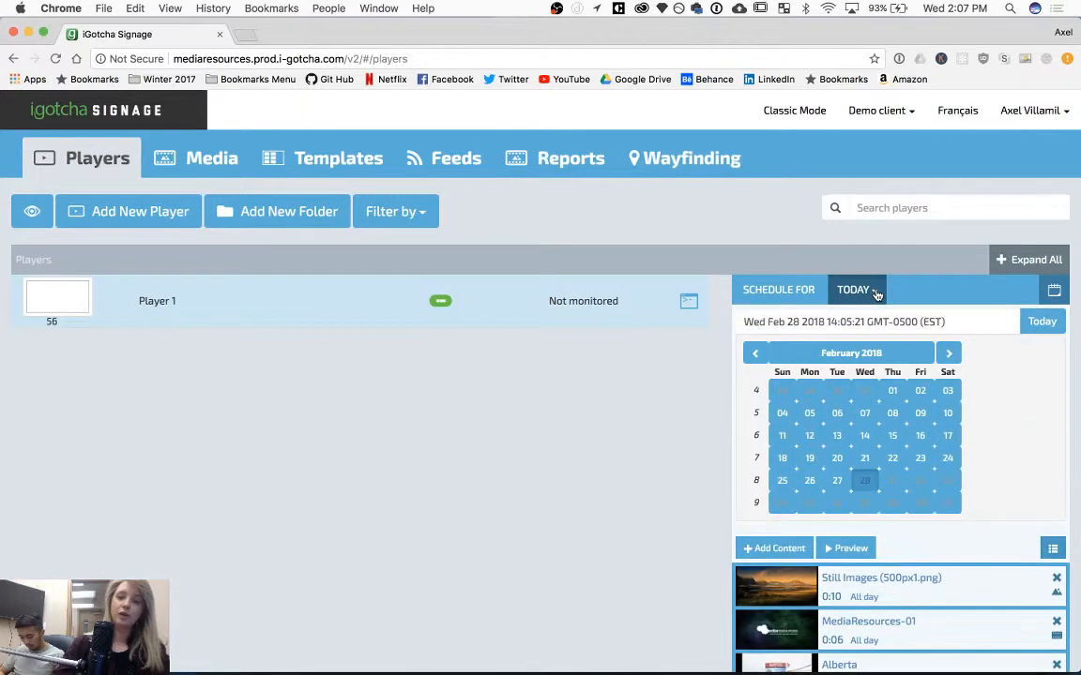
{"action": "left_click", "coordinate": [889, 484]}
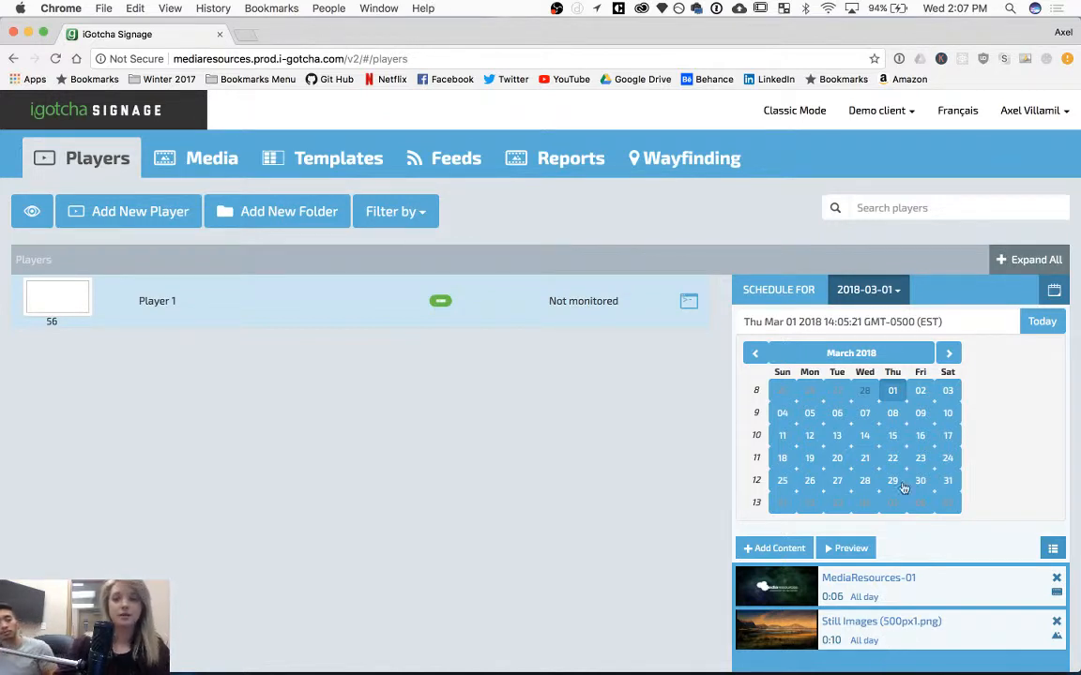
{"action": "left_click", "coordinate": [886, 293]}
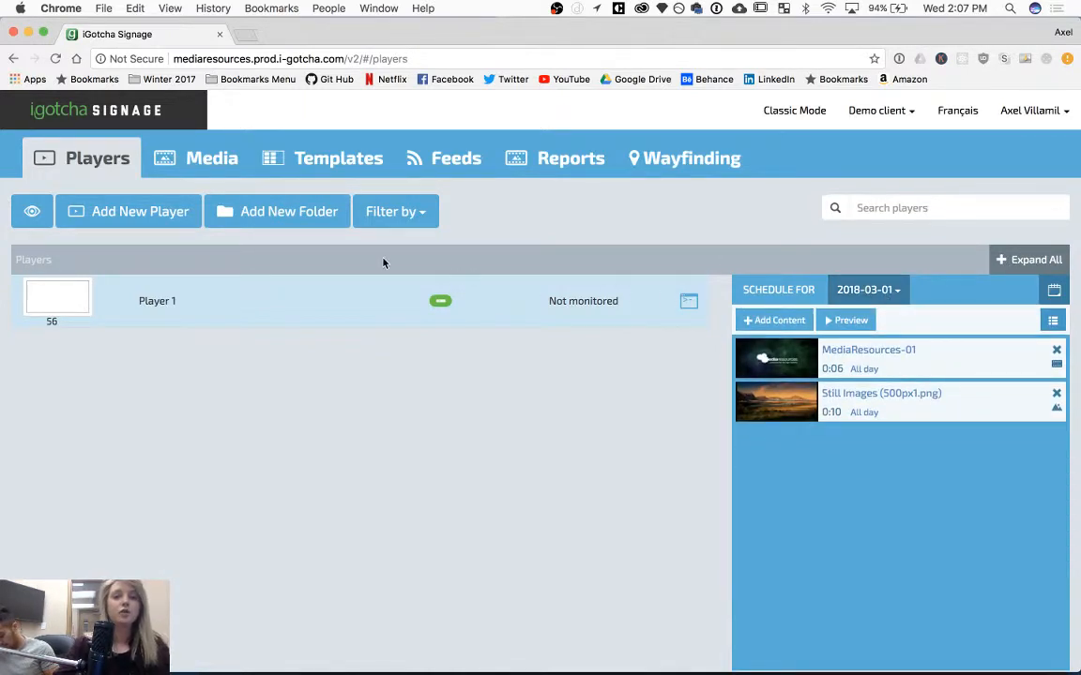
Open the Media library.
{"action": "left_click", "coordinate": [203, 172]}
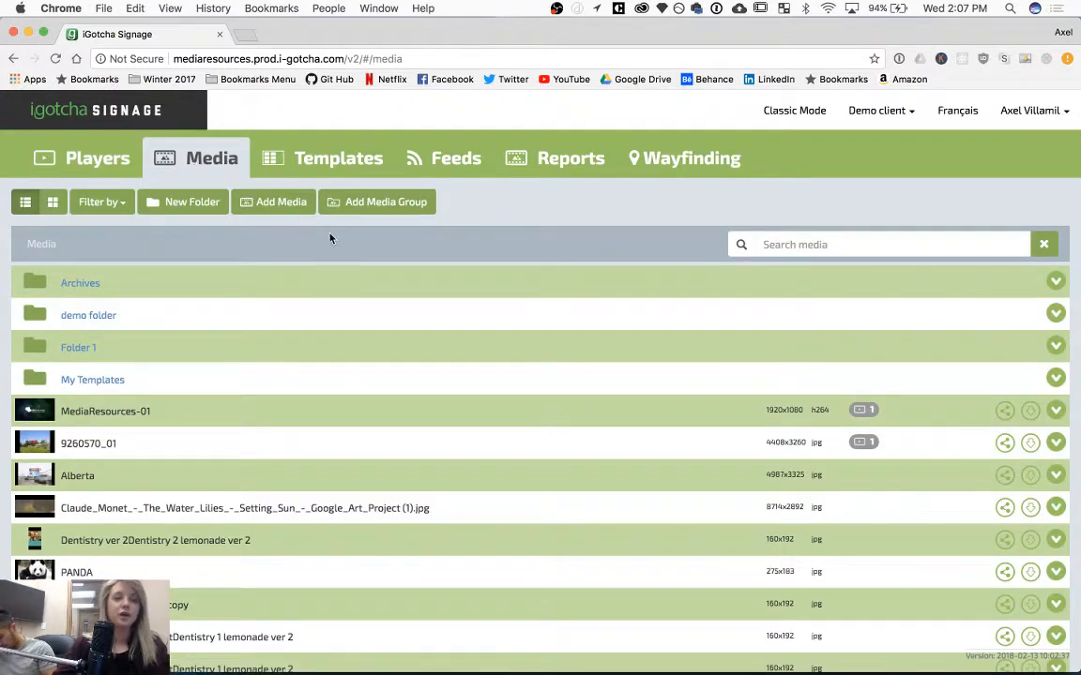
Open the Add Media upload dialog and close it without adding anything.
{"action": "left_click", "coordinate": [269, 202]}
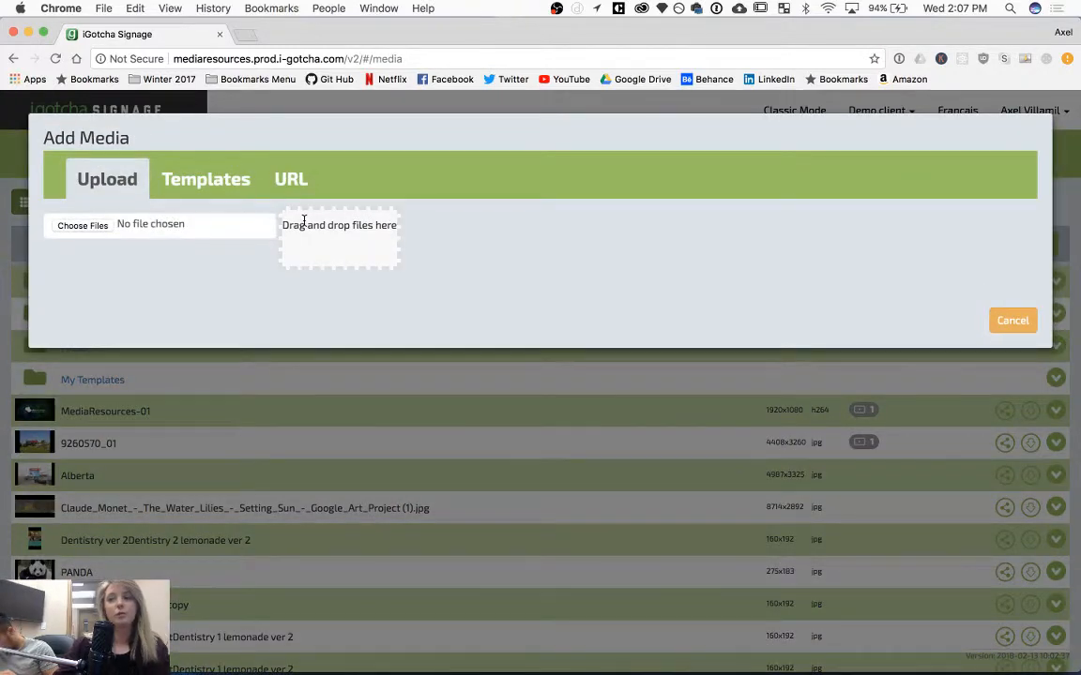
{"action": "left_click", "coordinate": [1022, 323]}
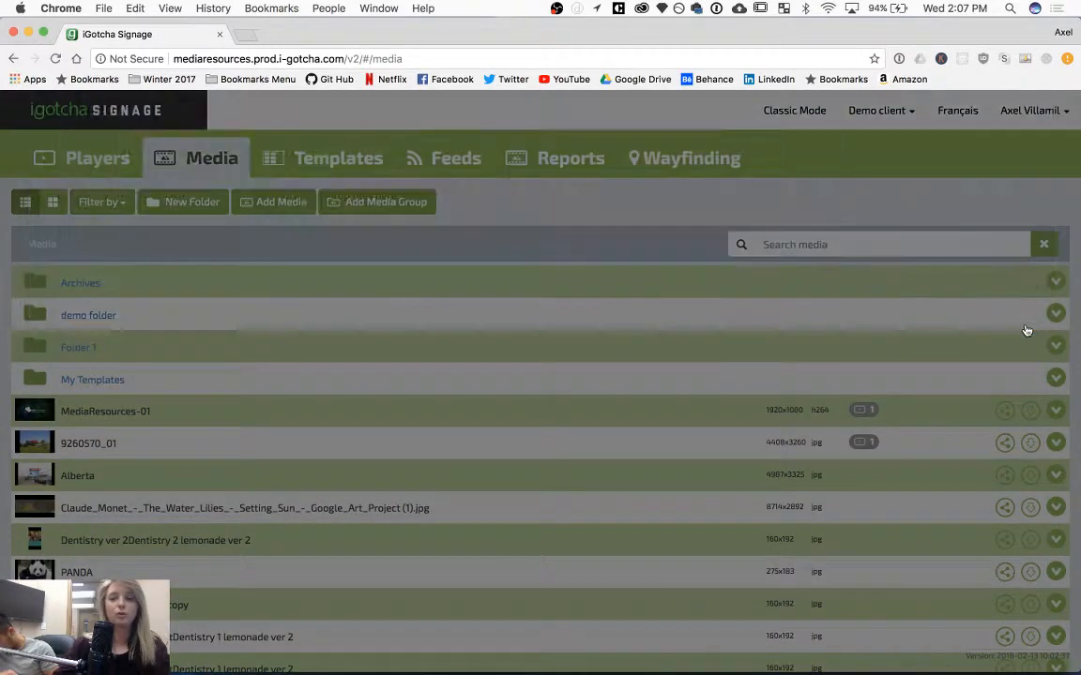
Start a new deployment of the PANDA image and add Player 1 as its player.
{"action": "scroll", "coordinate": [404, 439], "scroll_direction": "down", "scroll_amount": 5}
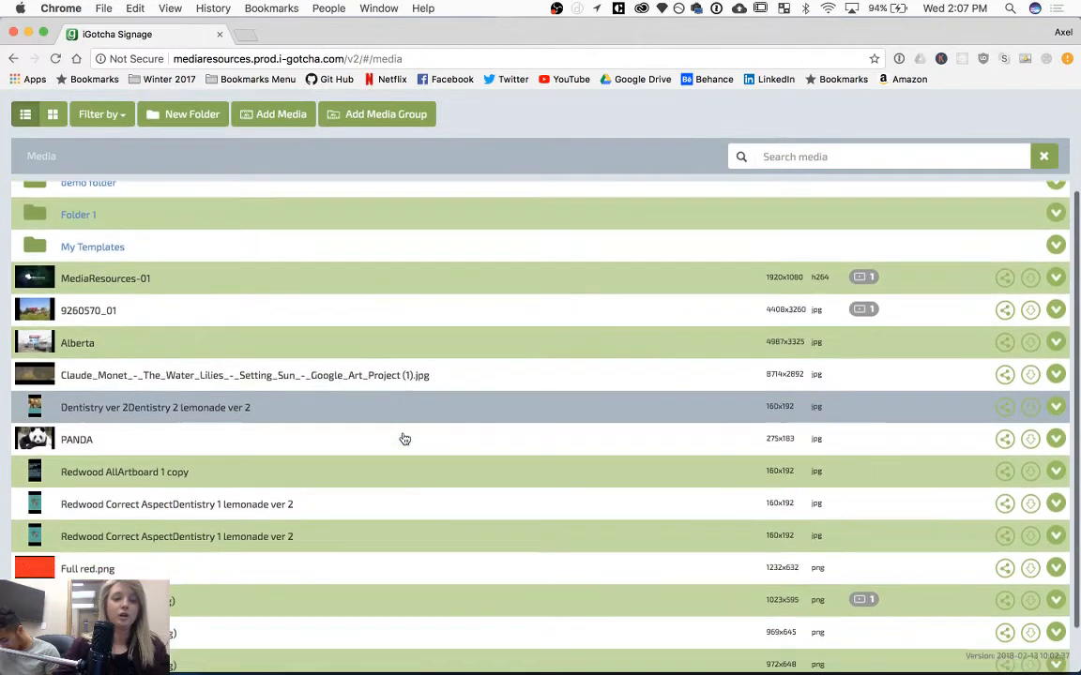
{"action": "left_click", "coordinate": [576, 439]}
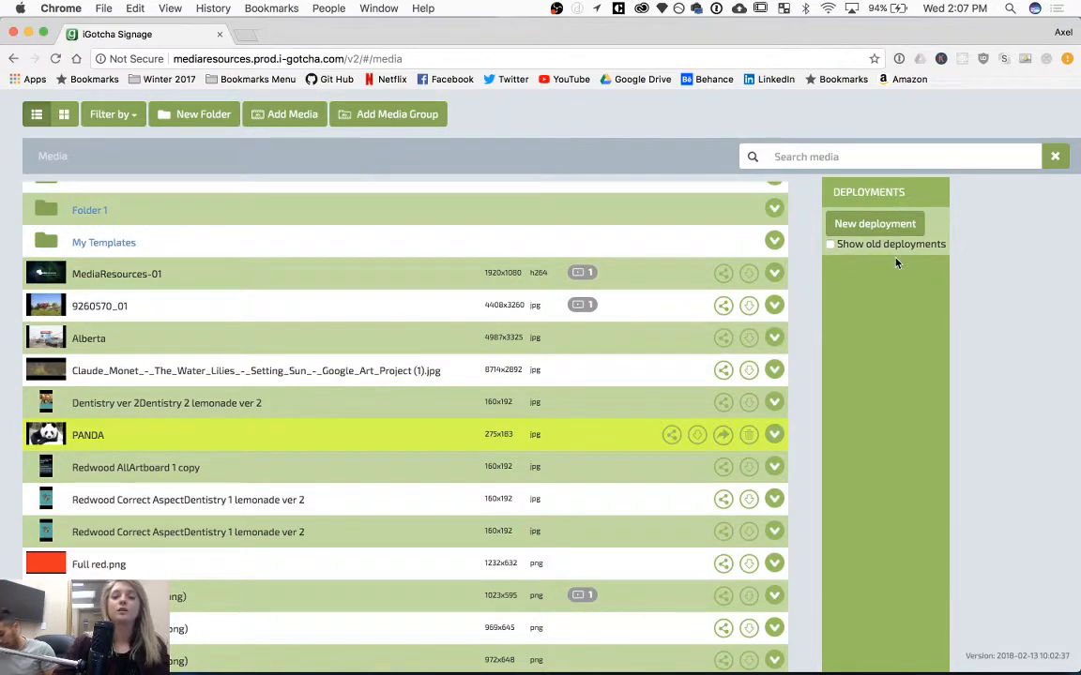
{"action": "left_click", "coordinate": [863, 225]}
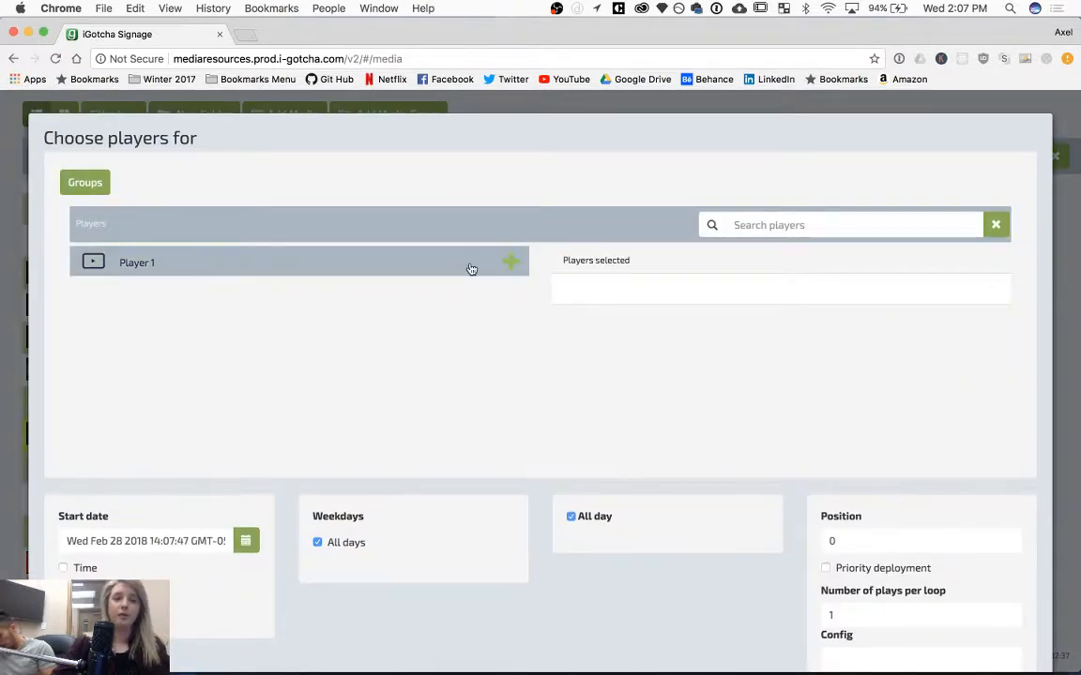
{"action": "left_click", "coordinate": [509, 260]}
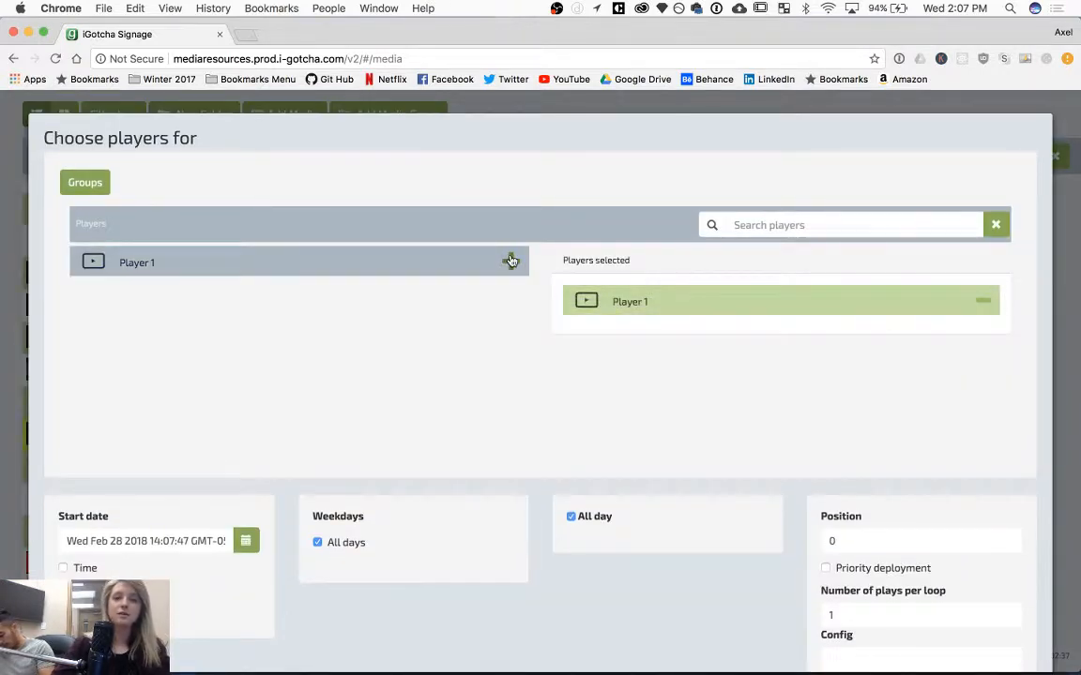
Turn off Play forever, limit the weekdays to Monday, Tuesday and Wednesday, and deploy the image.
{"action": "scroll", "coordinate": [514, 261], "scroll_direction": "down", "scroll_amount": 3}
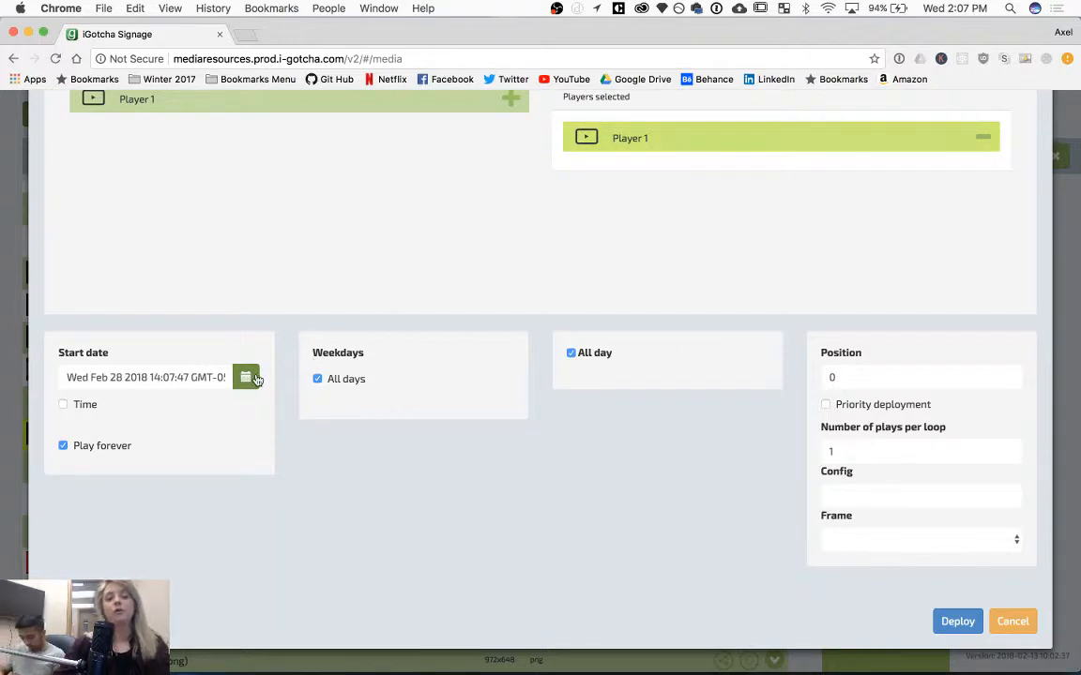
{"action": "left_click", "coordinate": [62, 446]}
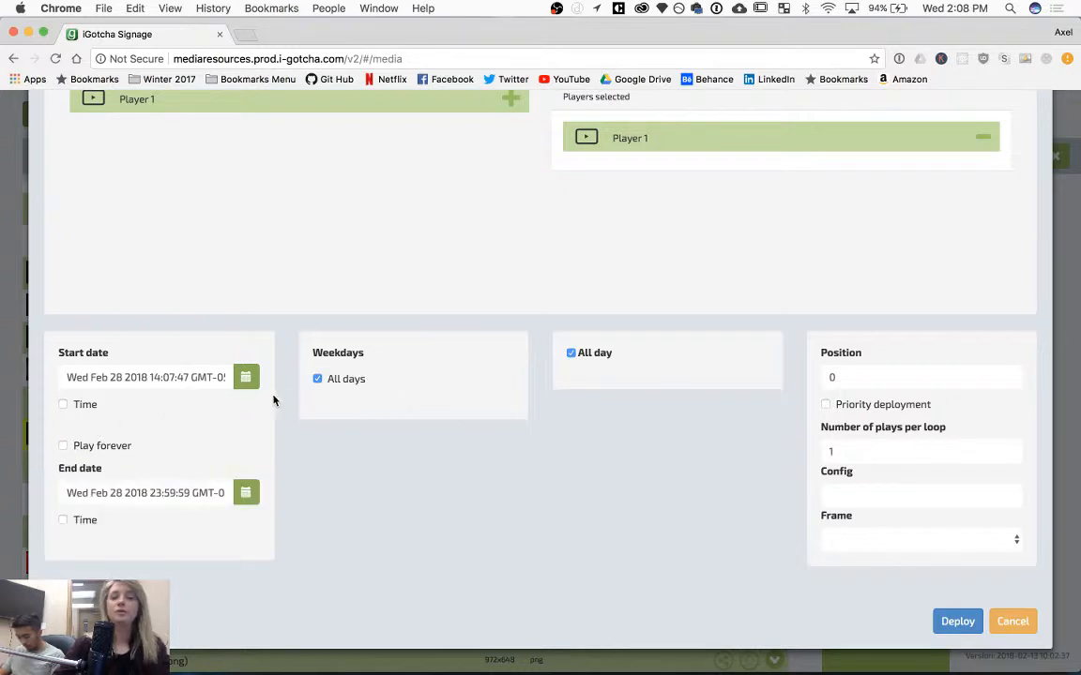
{"action": "left_click", "coordinate": [318, 379]}
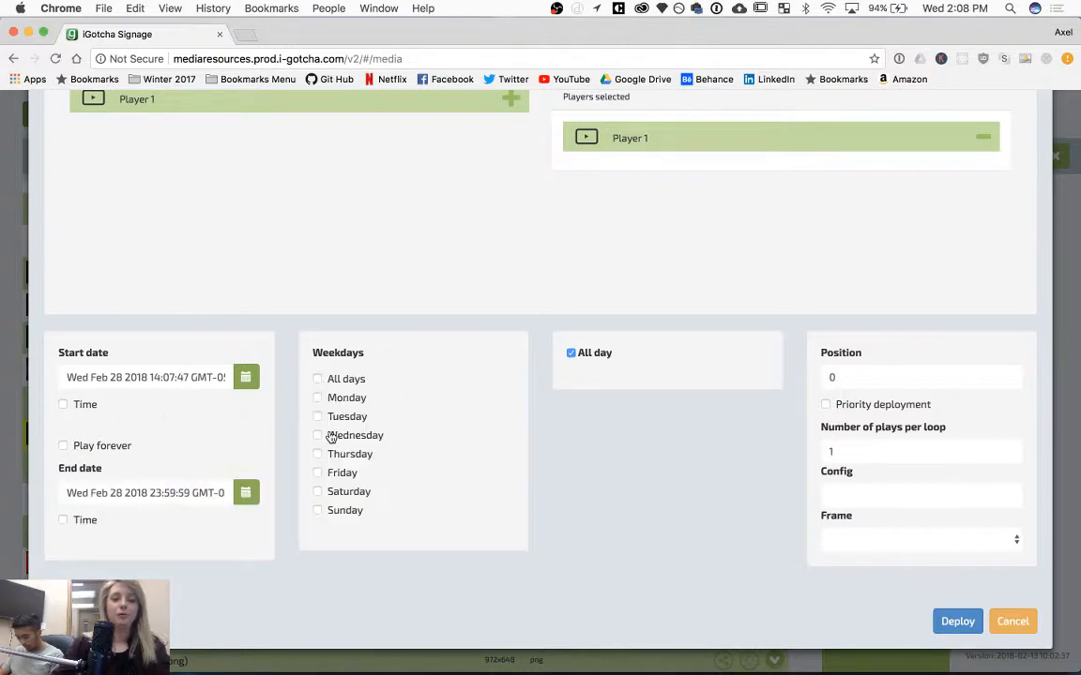
{"action": "left_click", "coordinate": [318, 418]}
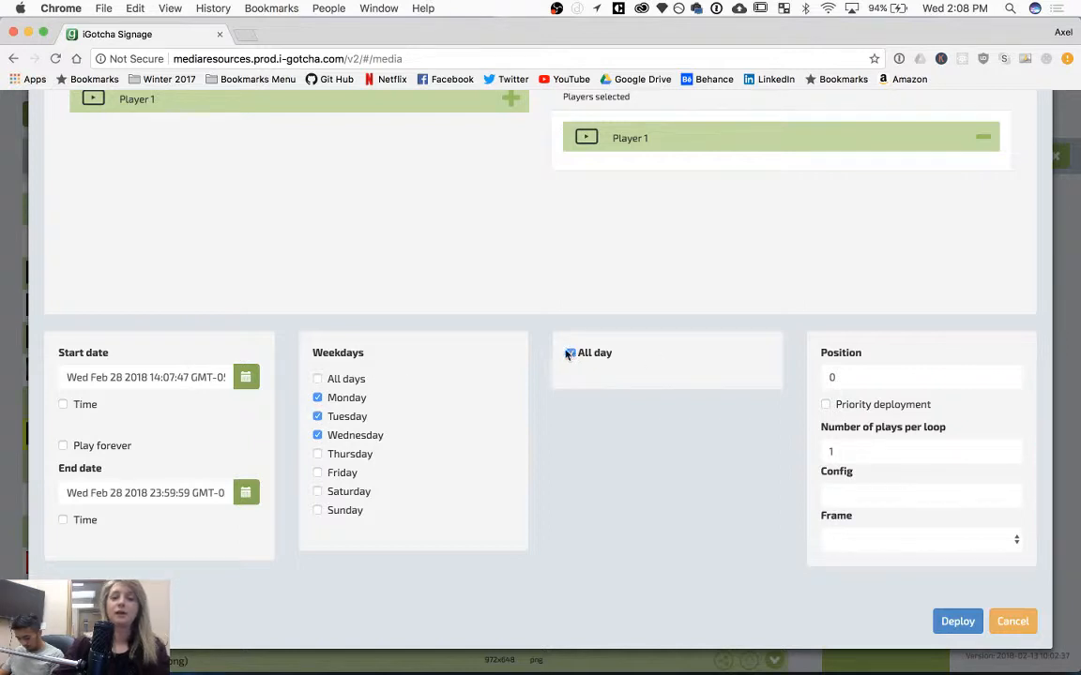
{"action": "left_click", "coordinate": [950, 620]}
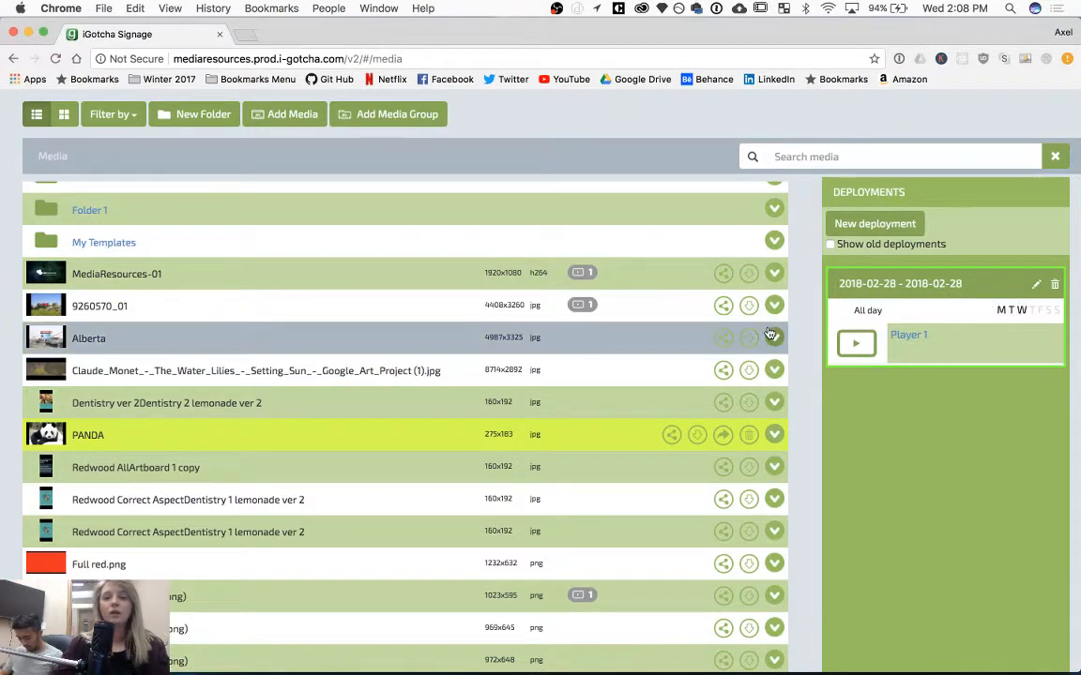
Open the PANDA image's title and duration details and save them.
{"action": "scroll", "coordinate": [682, 338], "scroll_direction": "up", "scroll_amount": 1}
{"action": "scroll", "coordinate": [682, 338], "scroll_direction": "down", "scroll_amount": 3}
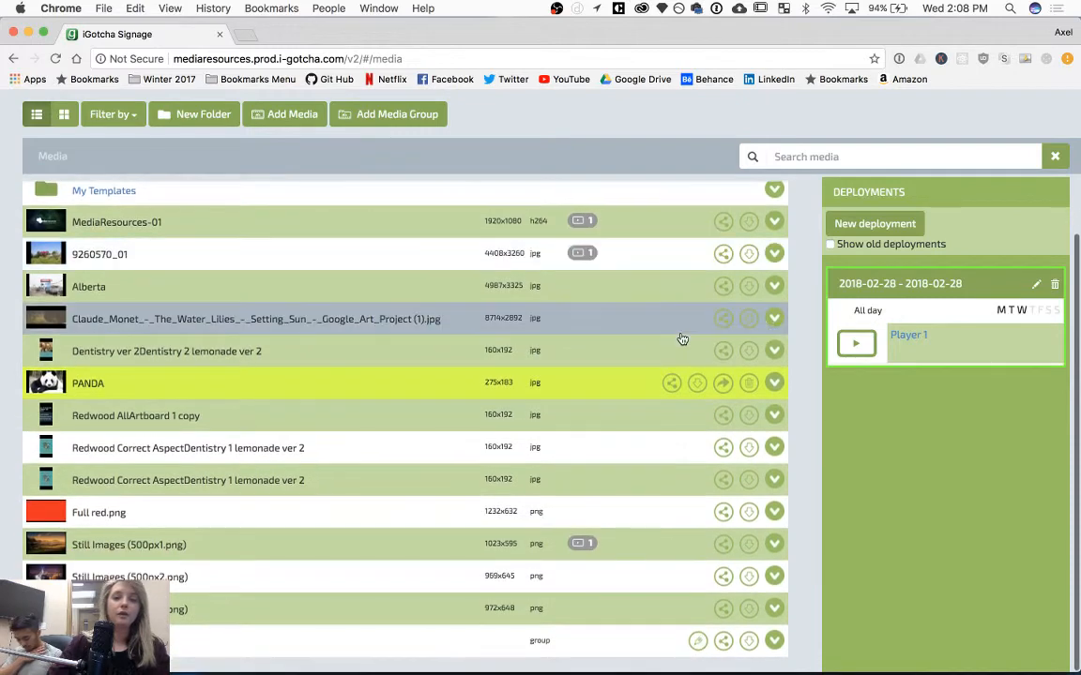
{"action": "left_click", "coordinate": [774, 384]}
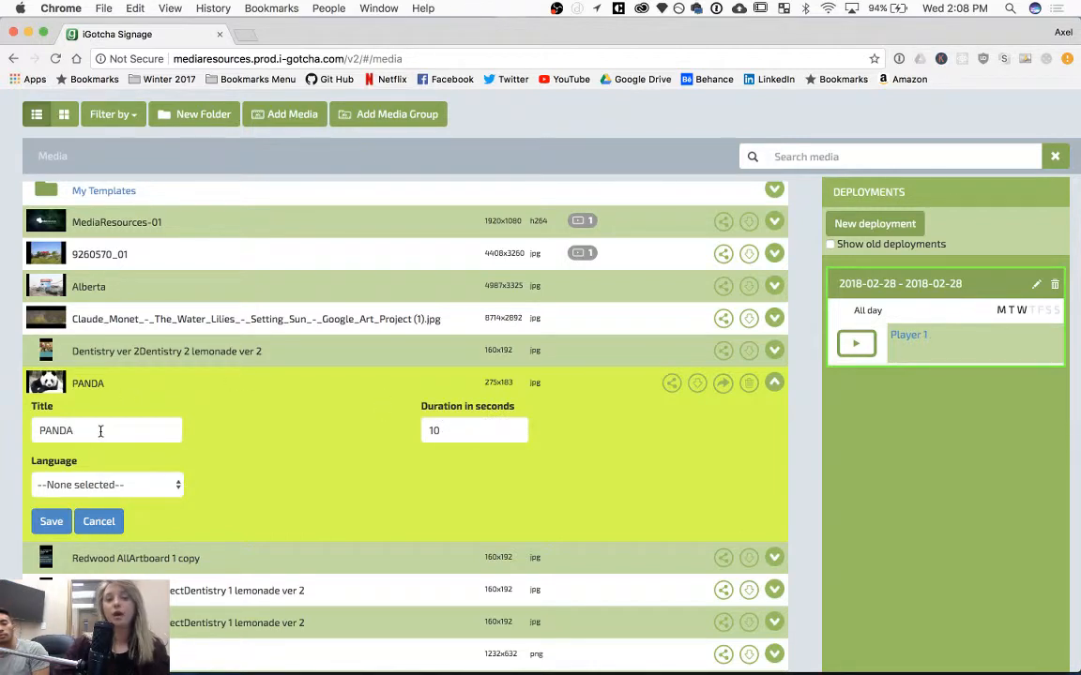
{"action": "left_click", "coordinate": [54, 522]}
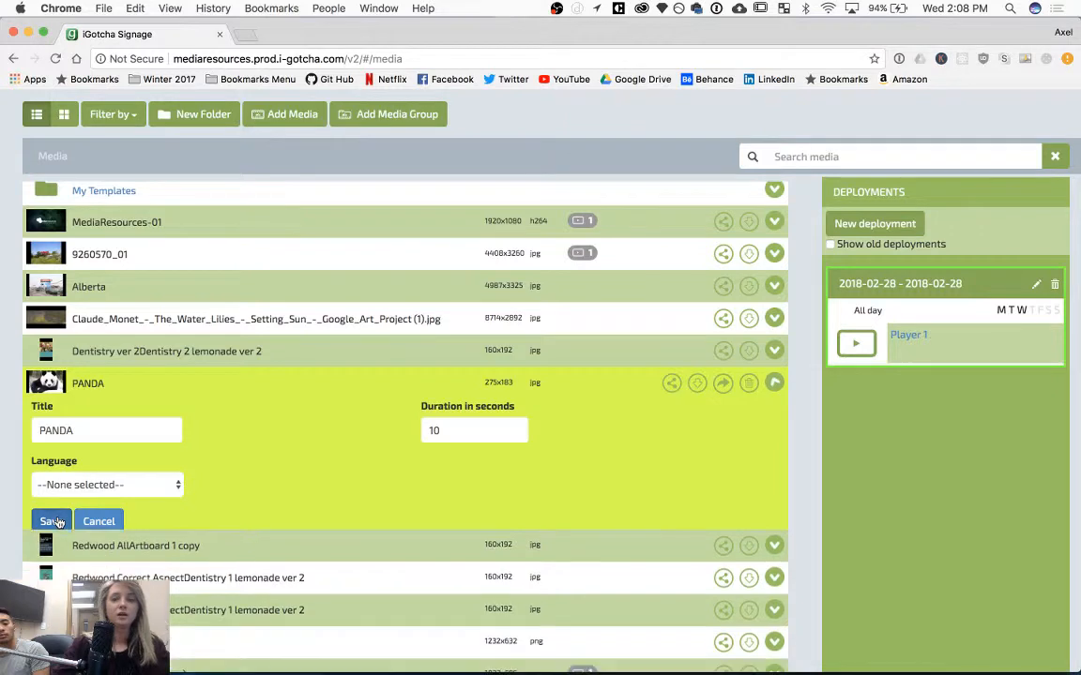
Select the Alberta image to review its deployments.
{"action": "left_click", "coordinate": [290, 289]}
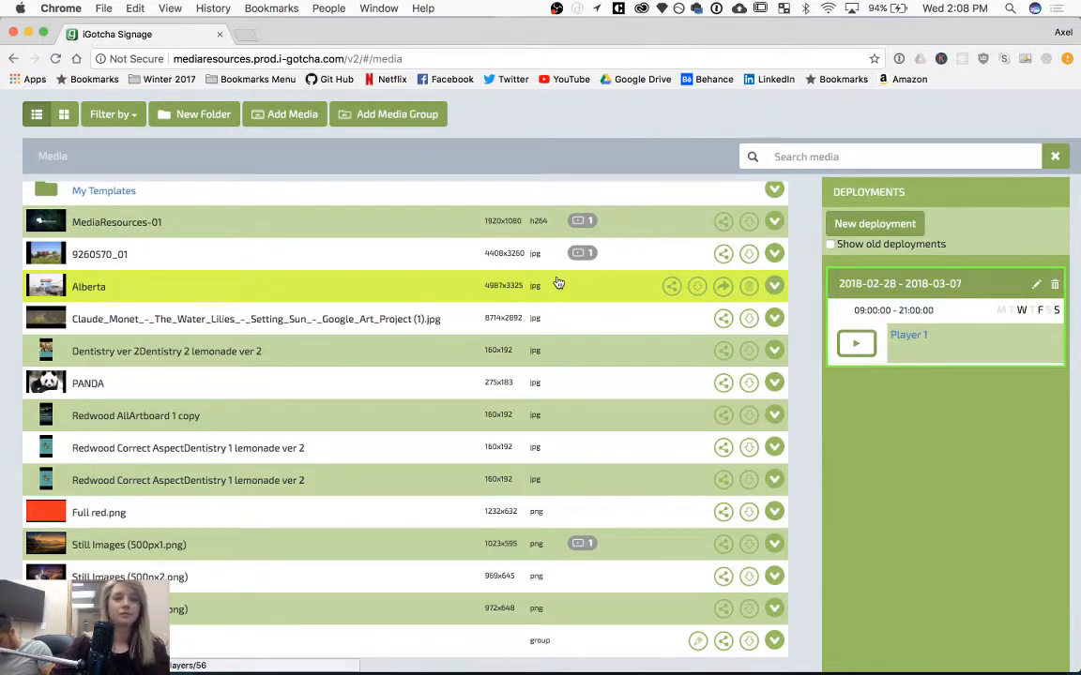
{"action": "scroll", "coordinate": [264, 254], "scroll_direction": "up", "scroll_amount": 5}
{"action": "scroll", "coordinate": [264, 254], "scroll_direction": "up", "scroll_amount": 2}
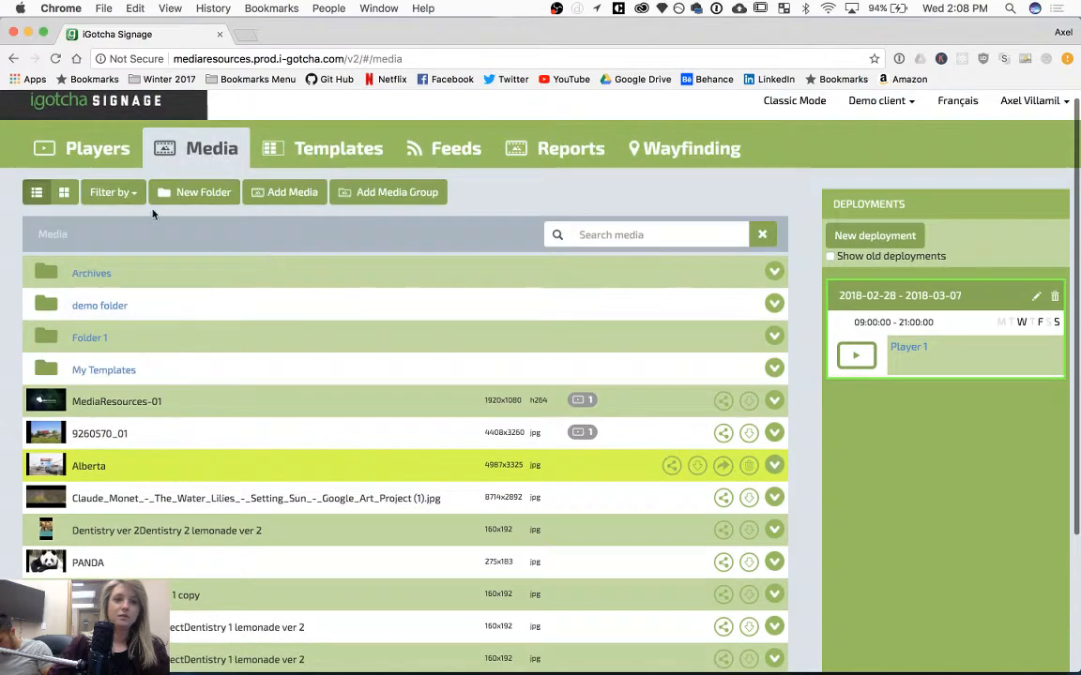
Open Player 1's schedule for today in the Players section.
{"action": "left_click", "coordinate": [128, 158]}
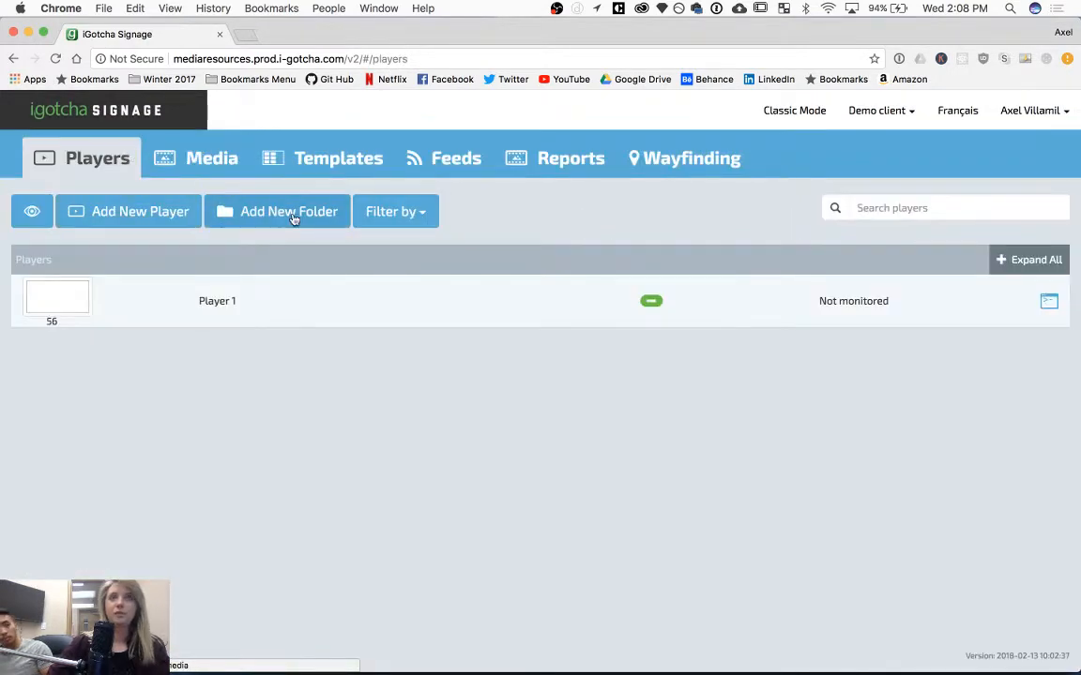
{"action": "left_click", "coordinate": [1049, 308]}
{"action": "left_click", "coordinate": [783, 563]}
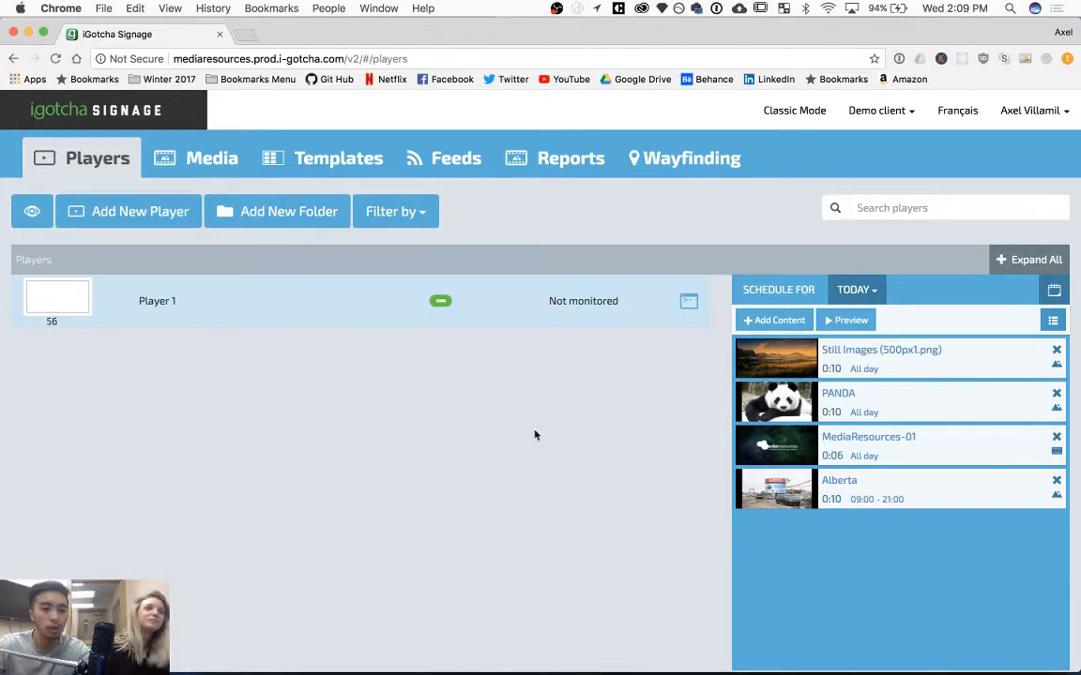
Return to the Media library and inspect the deployment counts shown on the media items.
{"action": "left_click", "coordinate": [198, 161]}
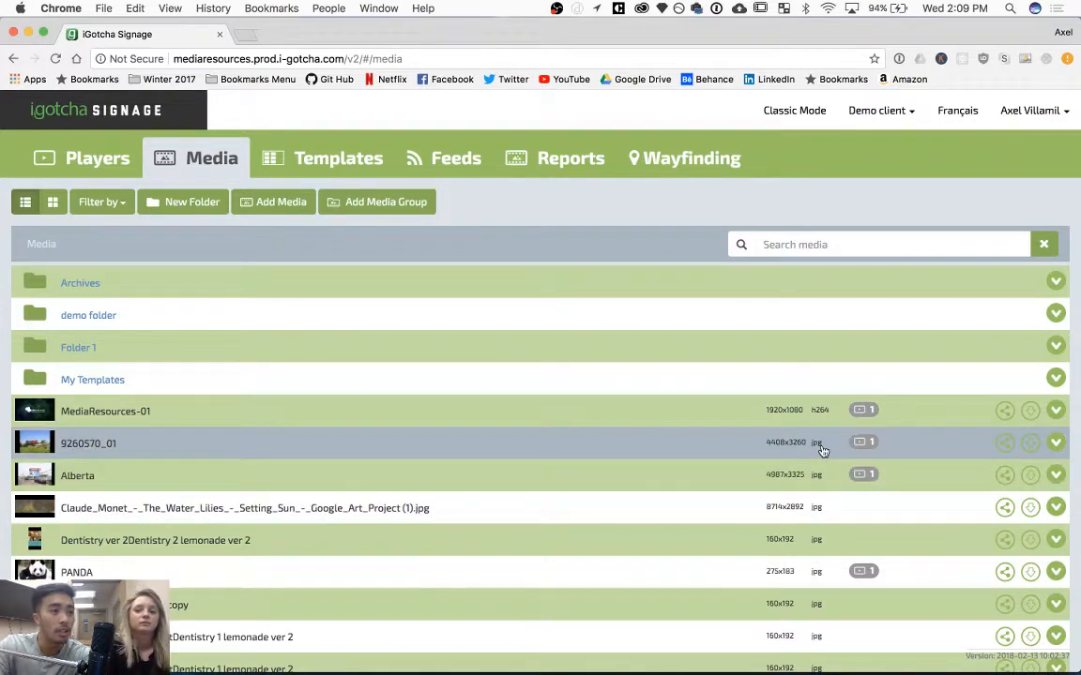
{"action": "scroll", "coordinate": [822, 451], "scroll_direction": "down", "scroll_amount": 5}
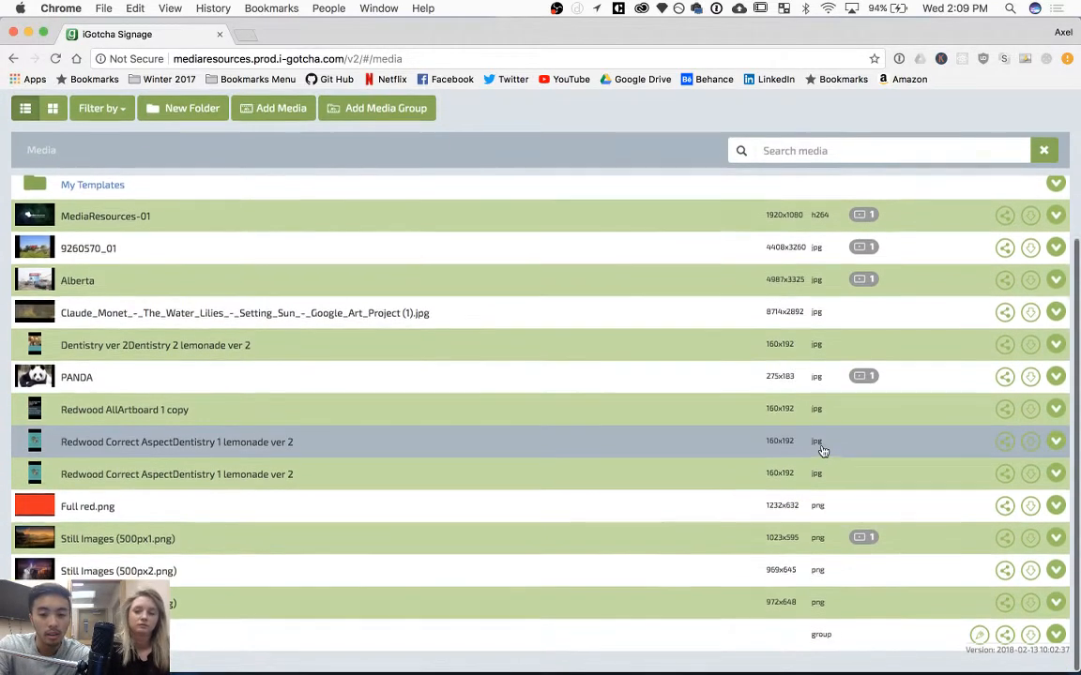
{"action": "scroll", "coordinate": [823, 451], "scroll_direction": "up", "scroll_amount": 3}
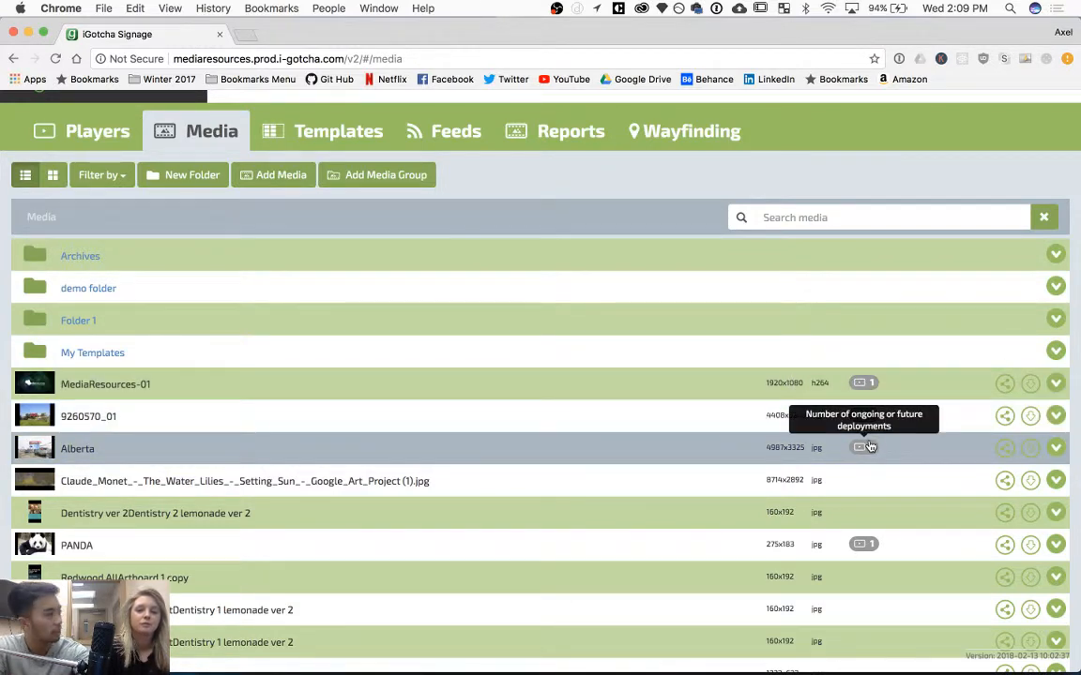
{"action": "scroll", "coordinate": [868, 446], "scroll_direction": "down", "scroll_amount": 2}
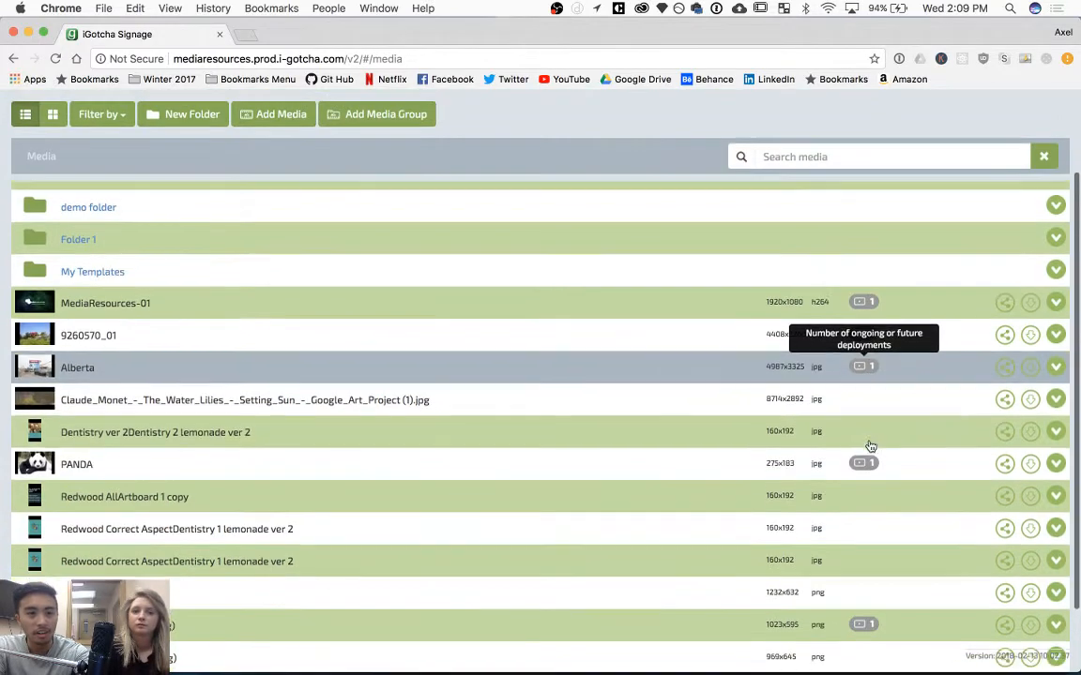
{"action": "scroll", "coordinate": [869, 447], "scroll_direction": "up", "scroll_amount": 3}
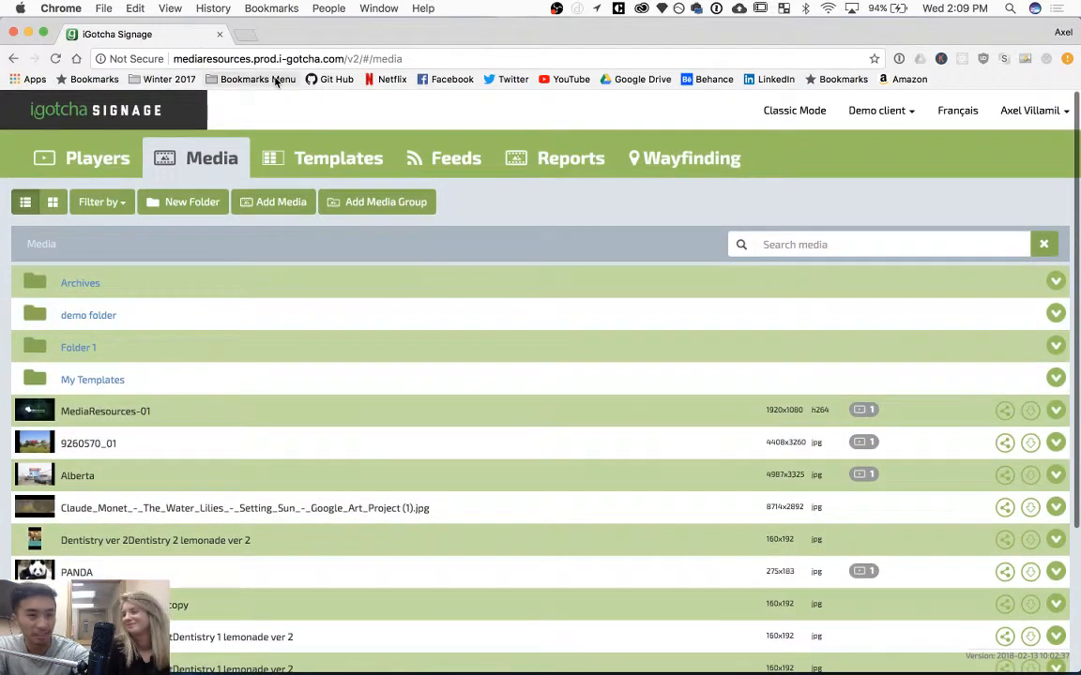
Open Player 1 and add Still Images (500px2.png) as new scheduled content.
{"action": "left_click", "coordinate": [90, 161]}
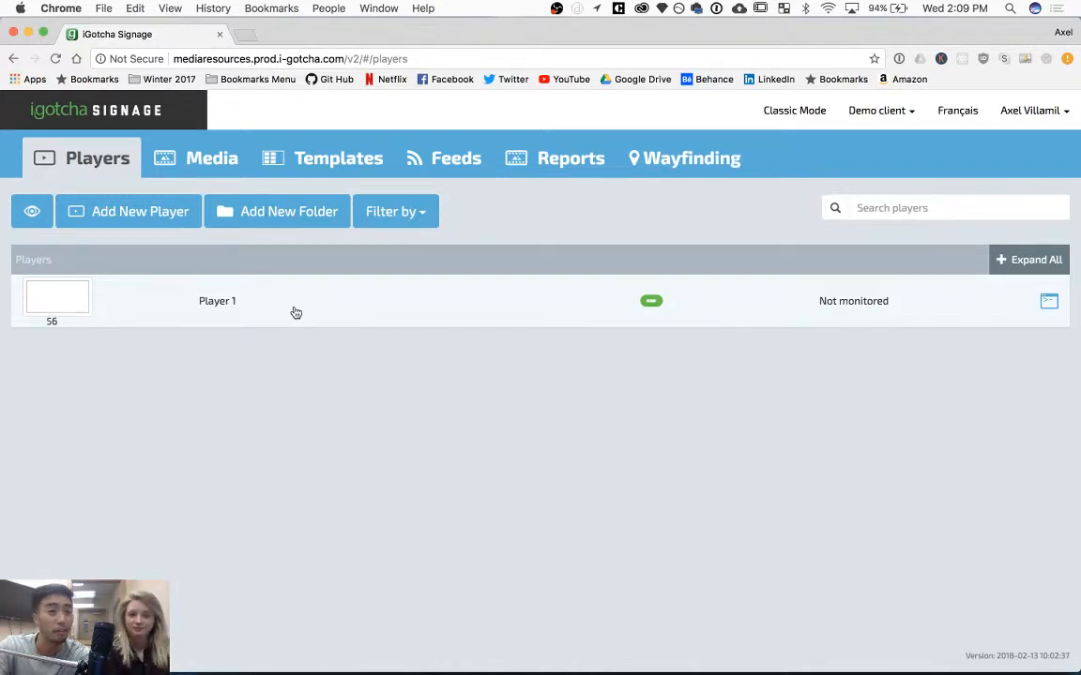
{"action": "left_click", "coordinate": [296, 313]}
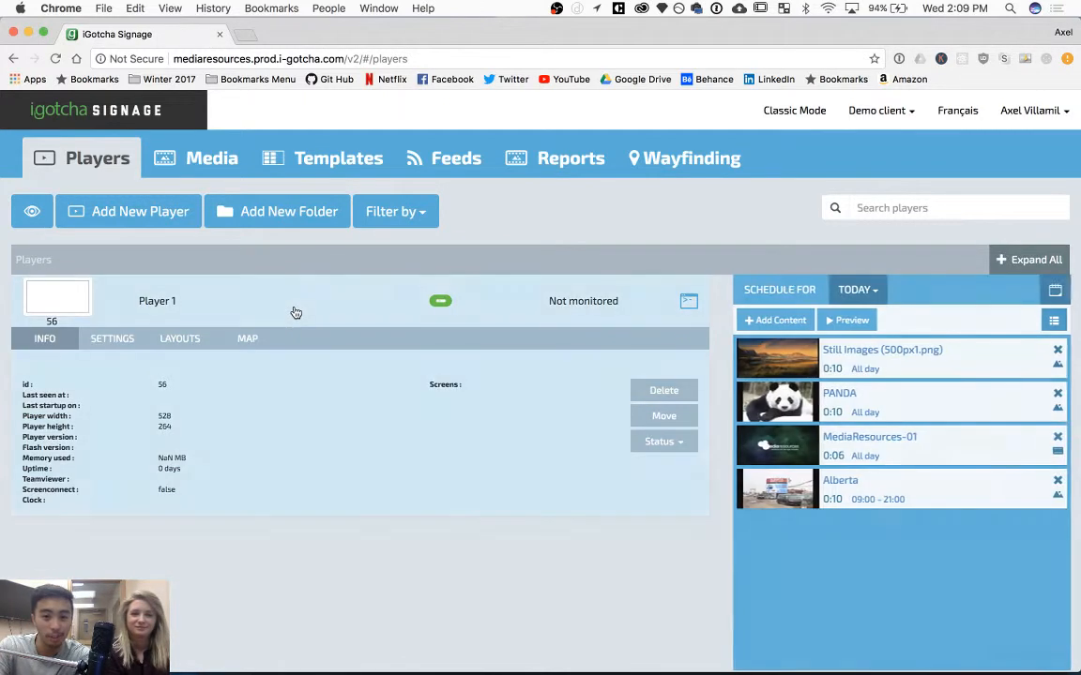
{"action": "left_click", "coordinate": [772, 319]}
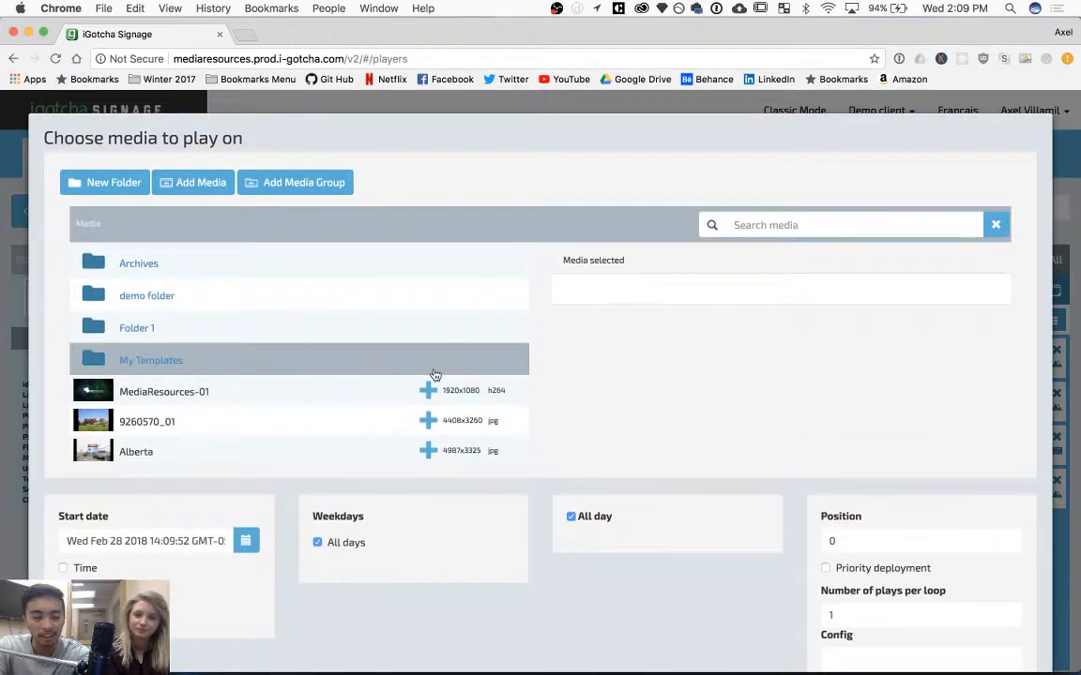
{"action": "scroll", "coordinate": [365, 413], "scroll_direction": "down", "scroll_amount": 2}
{"action": "scroll", "coordinate": [366, 413], "scroll_direction": "down", "scroll_amount": 5}
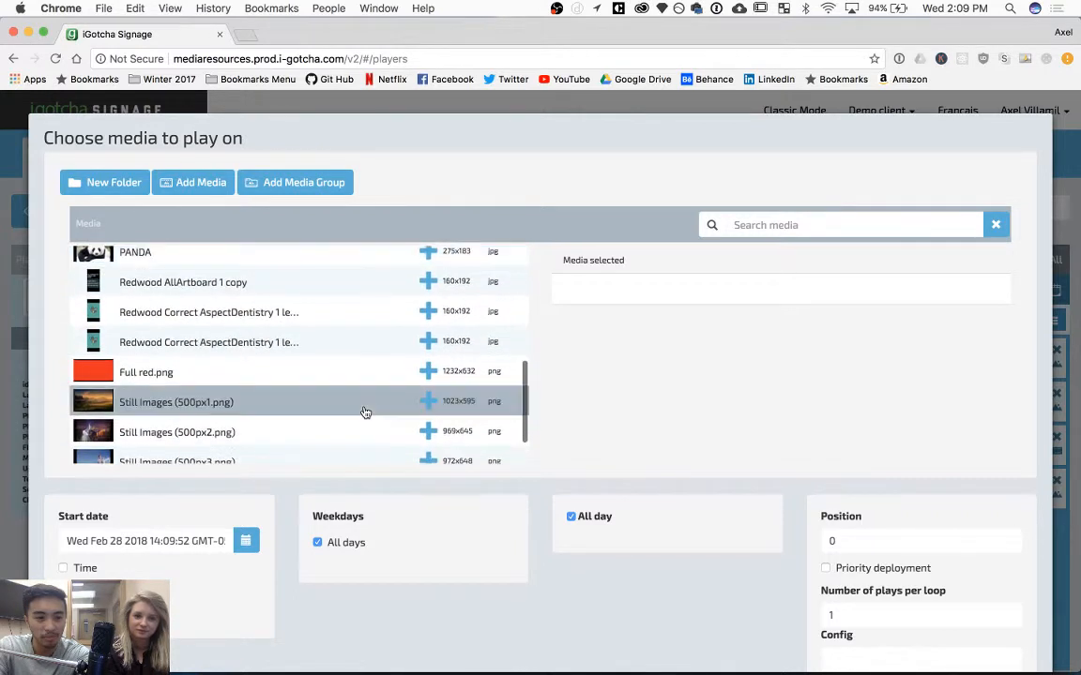
{"action": "left_click", "coordinate": [431, 434]}
Set the content's start date to 2018-03-01 and deploy it.
{"action": "scroll", "coordinate": [777, 475], "scroll_direction": "down", "scroll_amount": 3}
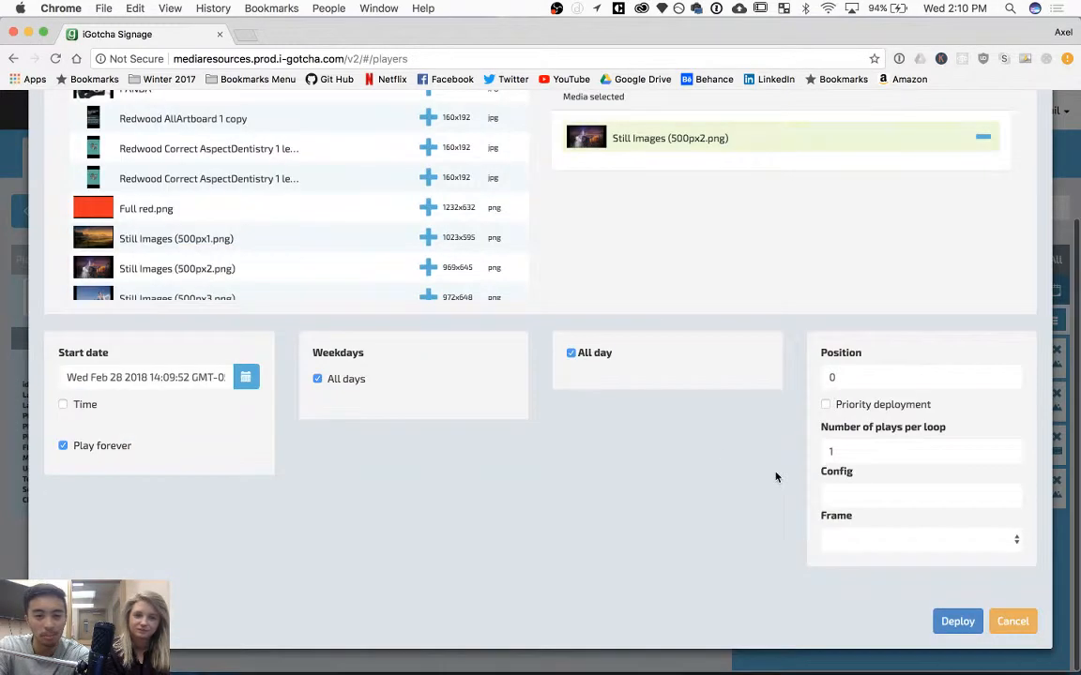
{"action": "left_click", "coordinate": [243, 375]}
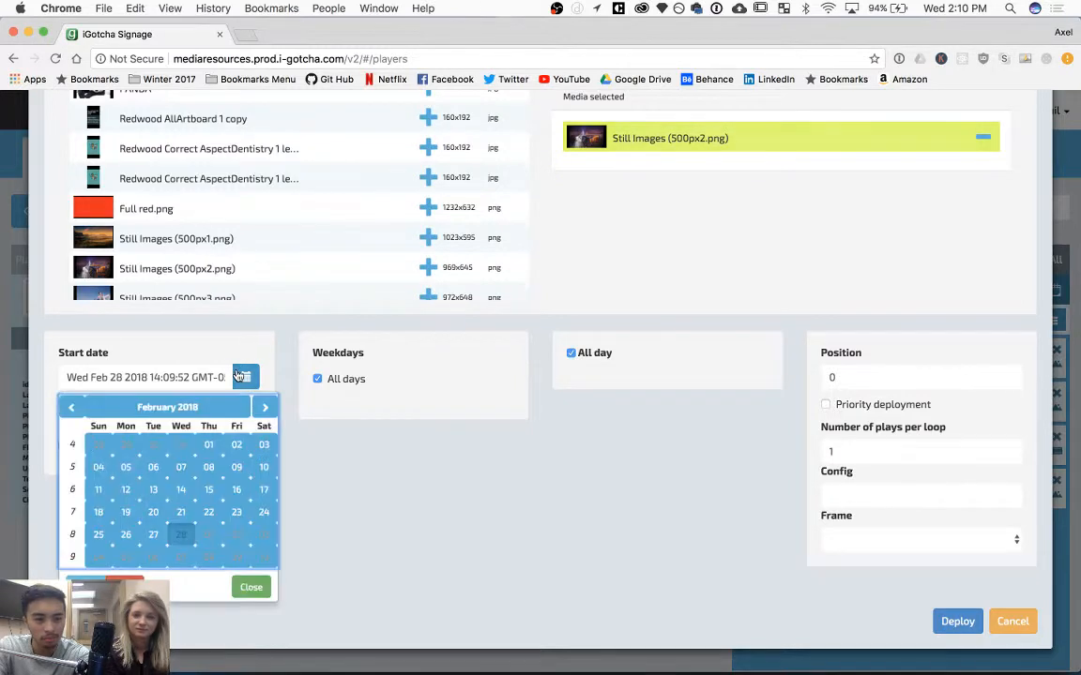
{"action": "left_click", "coordinate": [206, 537]}
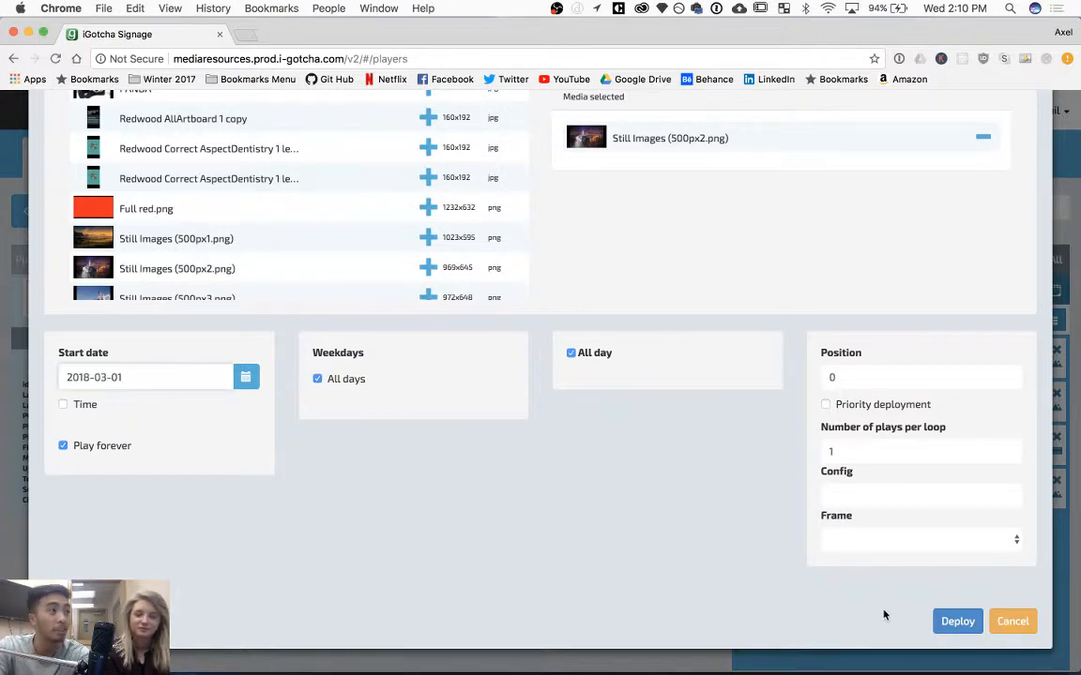
{"action": "left_click", "coordinate": [955, 625]}
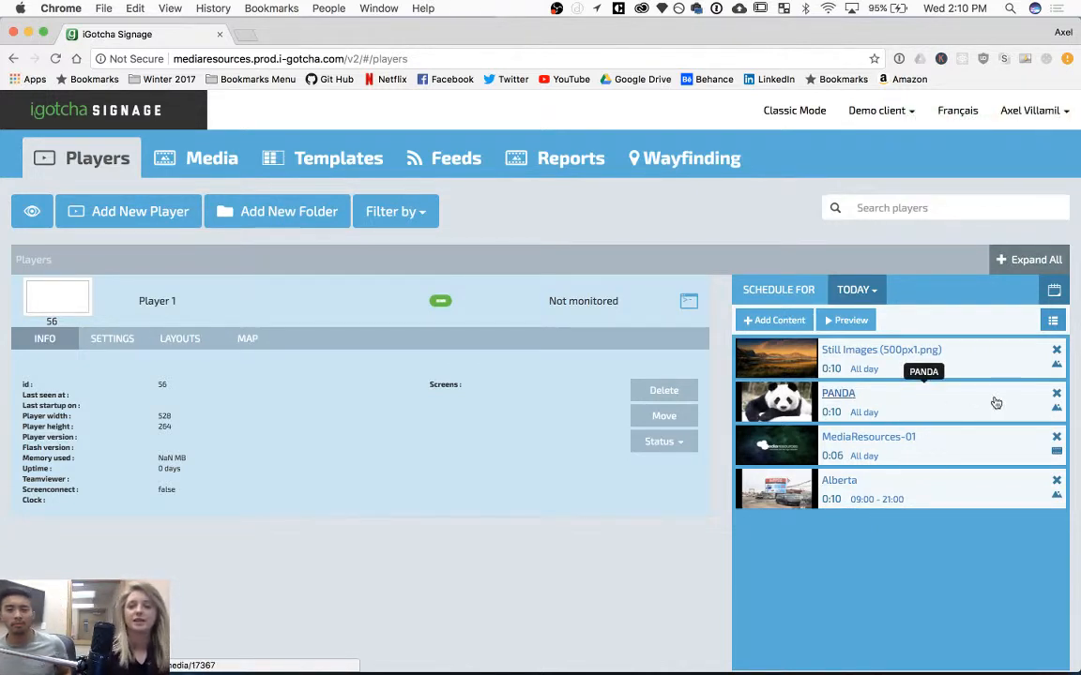
View Player 1's schedule for 2018-03-01.
{"action": "left_click", "coordinate": [875, 296]}
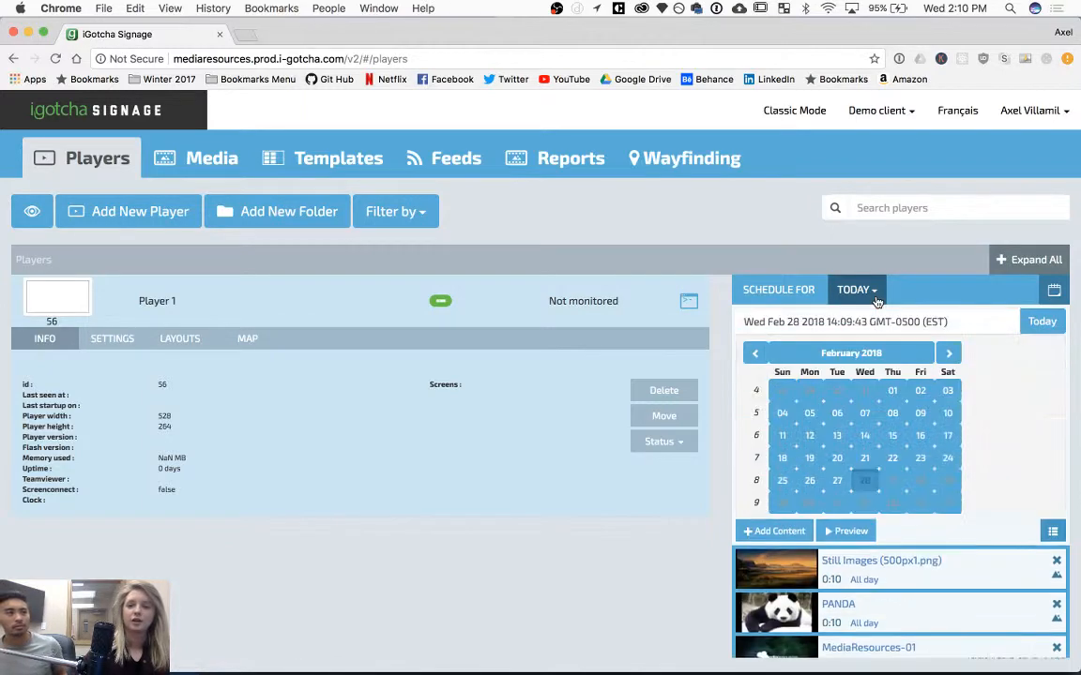
{"action": "left_click", "coordinate": [891, 483]}
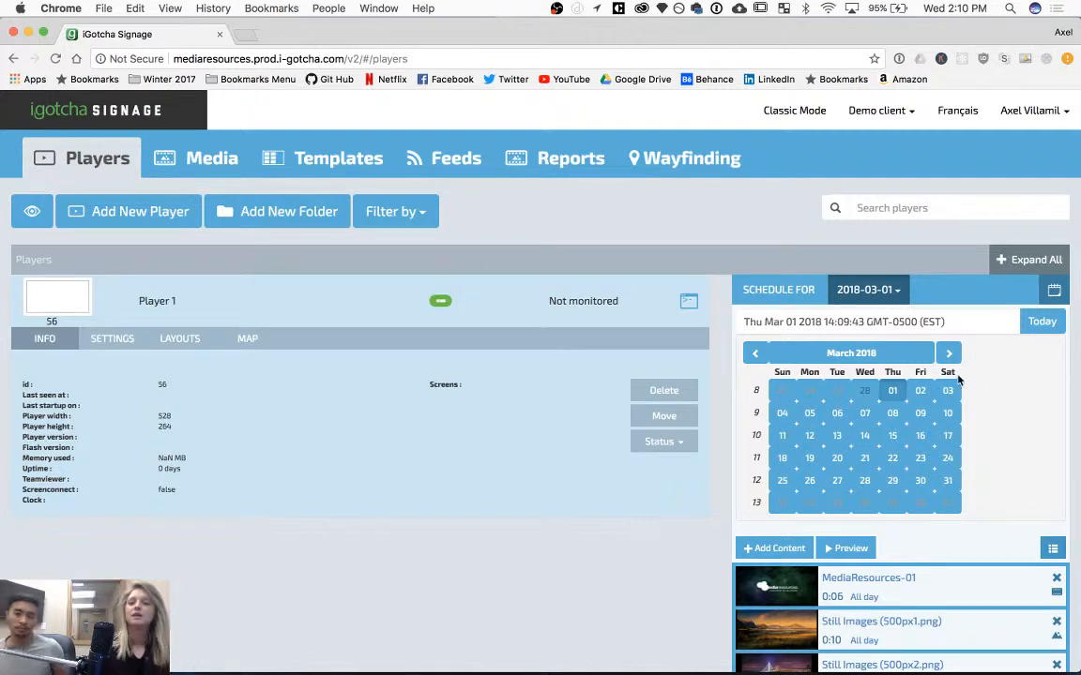
{"action": "left_click", "coordinate": [889, 290]}
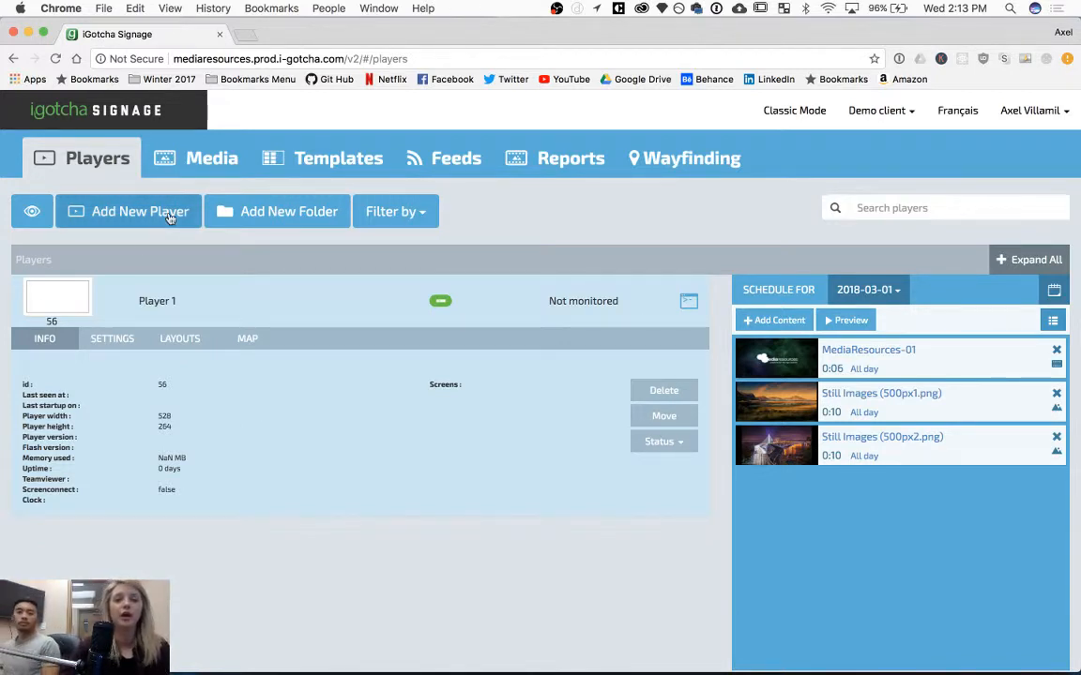
Open the Media library.
{"action": "left_click", "coordinate": [212, 159]}
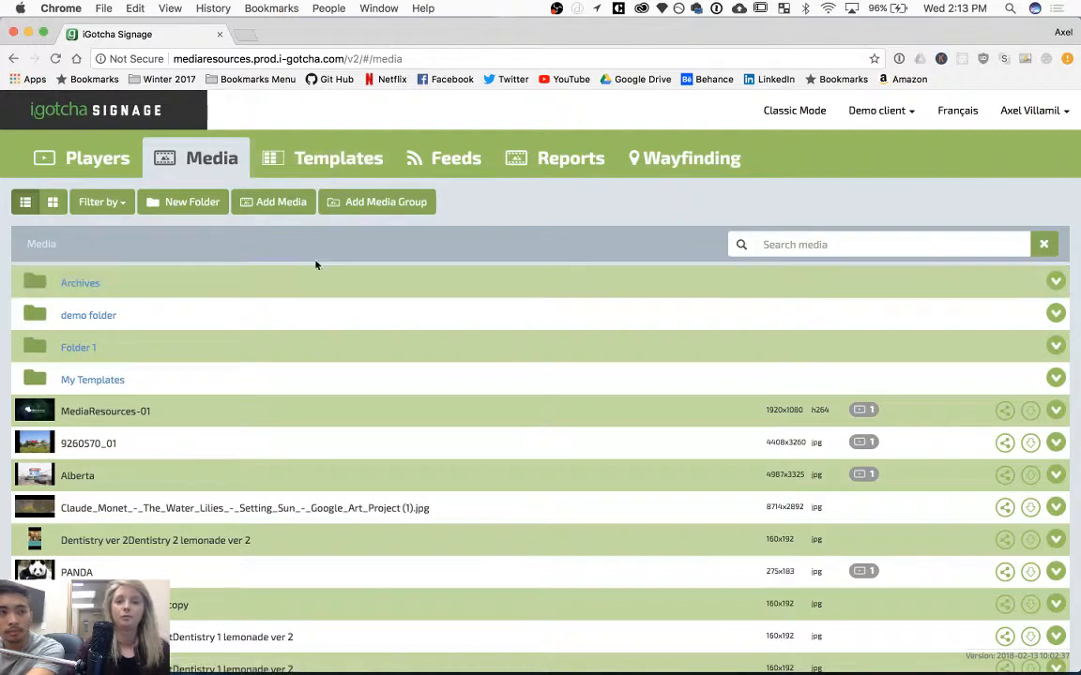
Create a new media group containing Redwood AllArtboard 1 copy and two Redwood Correct AspectDentistry 1 lemonade ver 2 images, and save it.
{"action": "left_click", "coordinate": [378, 214]}
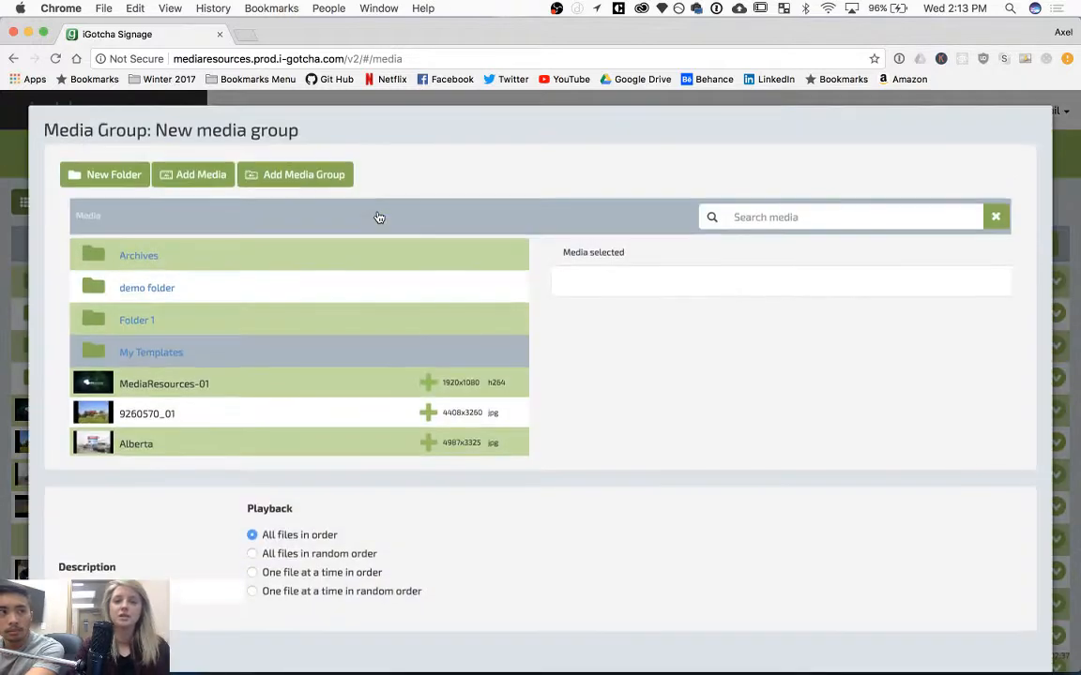
{"action": "scroll", "coordinate": [319, 310], "scroll_direction": "down", "scroll_amount": 1}
{"action": "scroll", "coordinate": [319, 310], "scroll_direction": "down", "scroll_amount": 6}
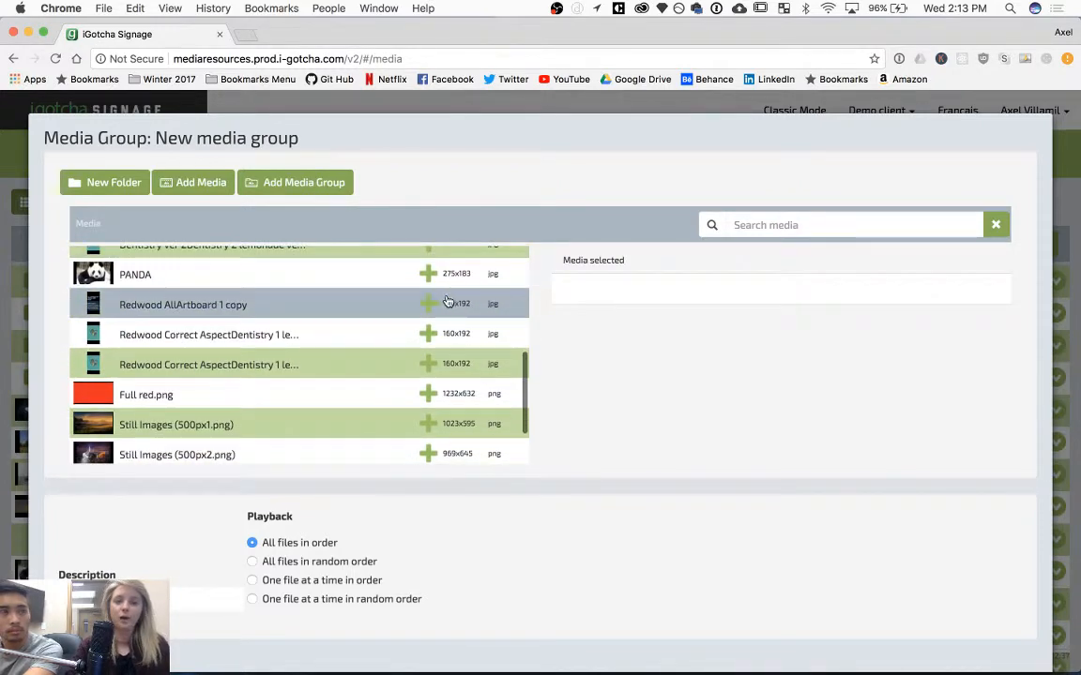
{"action": "left_click", "coordinate": [427, 303]}
{"action": "left_click", "coordinate": [427, 335]}
{"action": "scroll", "coordinate": [427, 336], "scroll_direction": "down", "scroll_amount": 2}
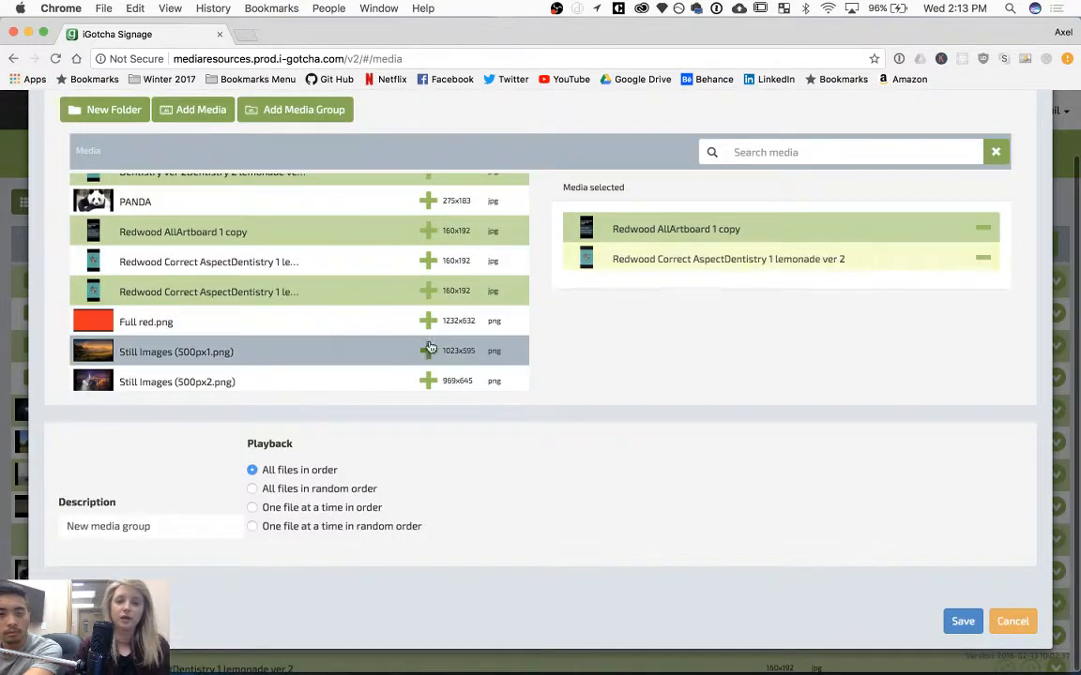
{"action": "left_click", "coordinate": [429, 296]}
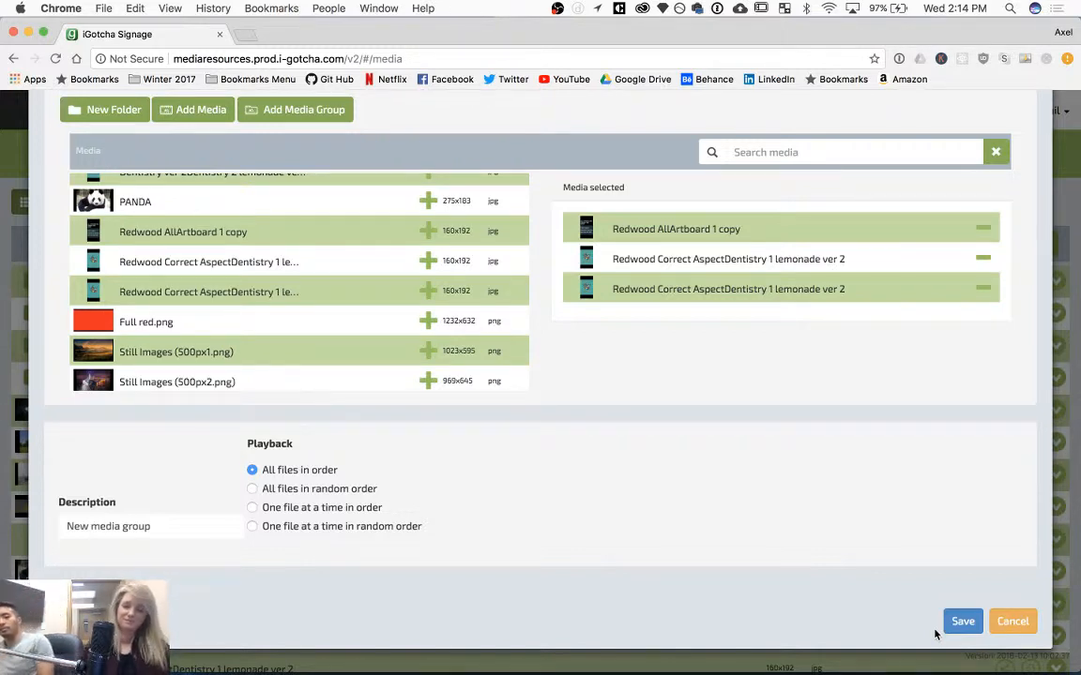
{"action": "left_click", "coordinate": [955, 624]}
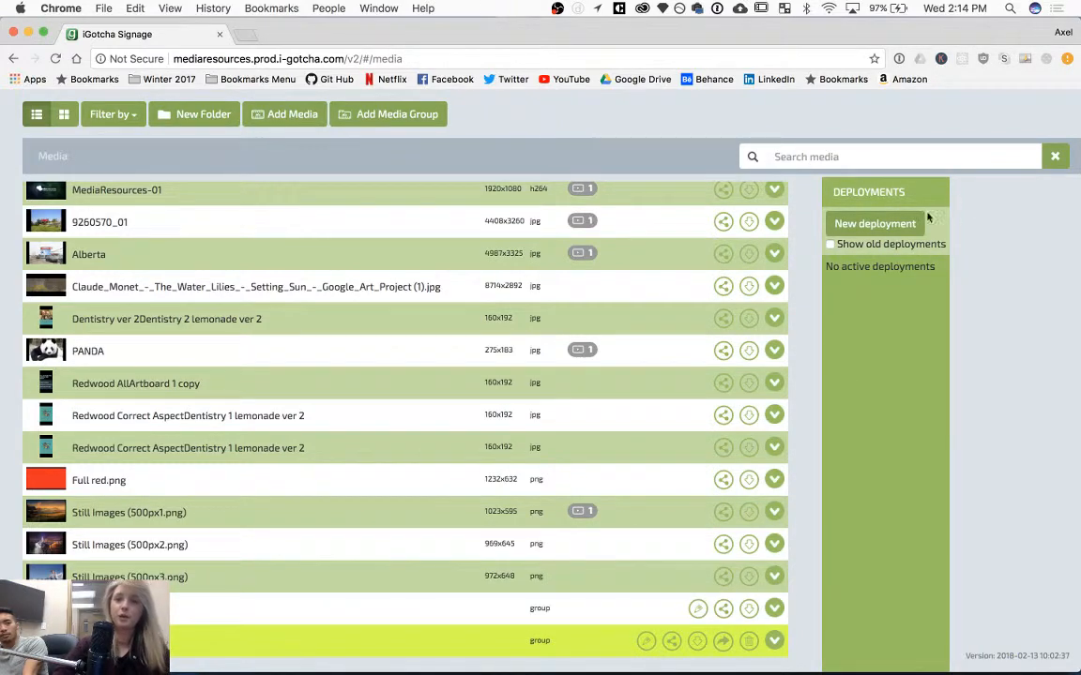
Create a new deployment of the media group to Player 1 and deploy it.
{"action": "left_click", "coordinate": [901, 231]}
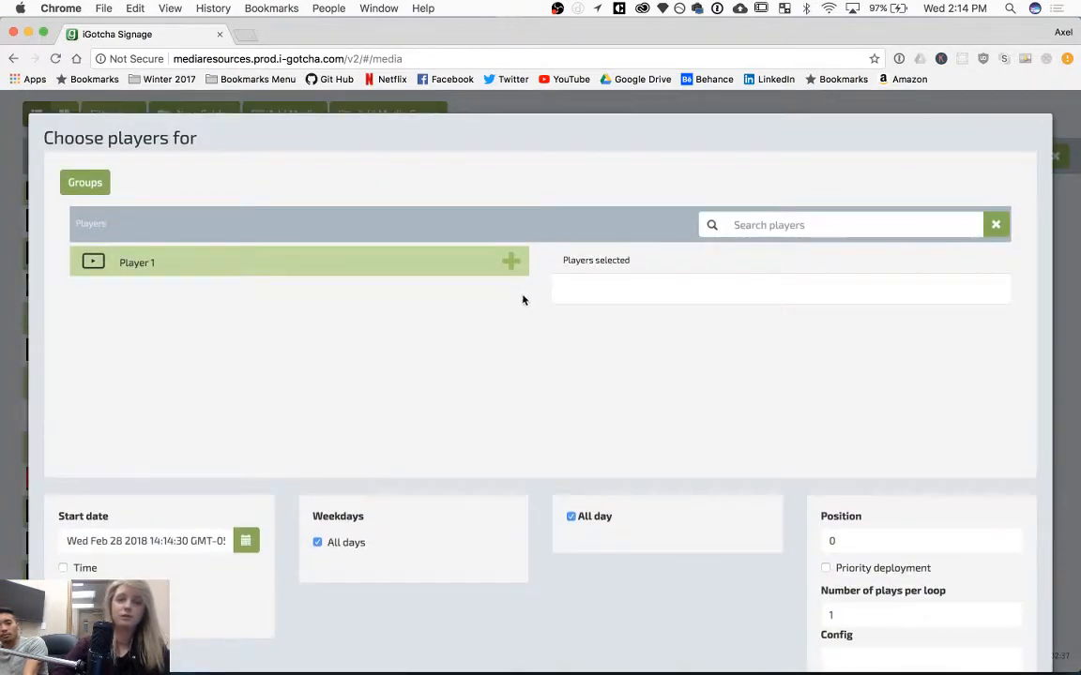
{"action": "left_click", "coordinate": [518, 271]}
{"action": "scroll", "coordinate": [398, 451], "scroll_direction": "down", "scroll_amount": 3}
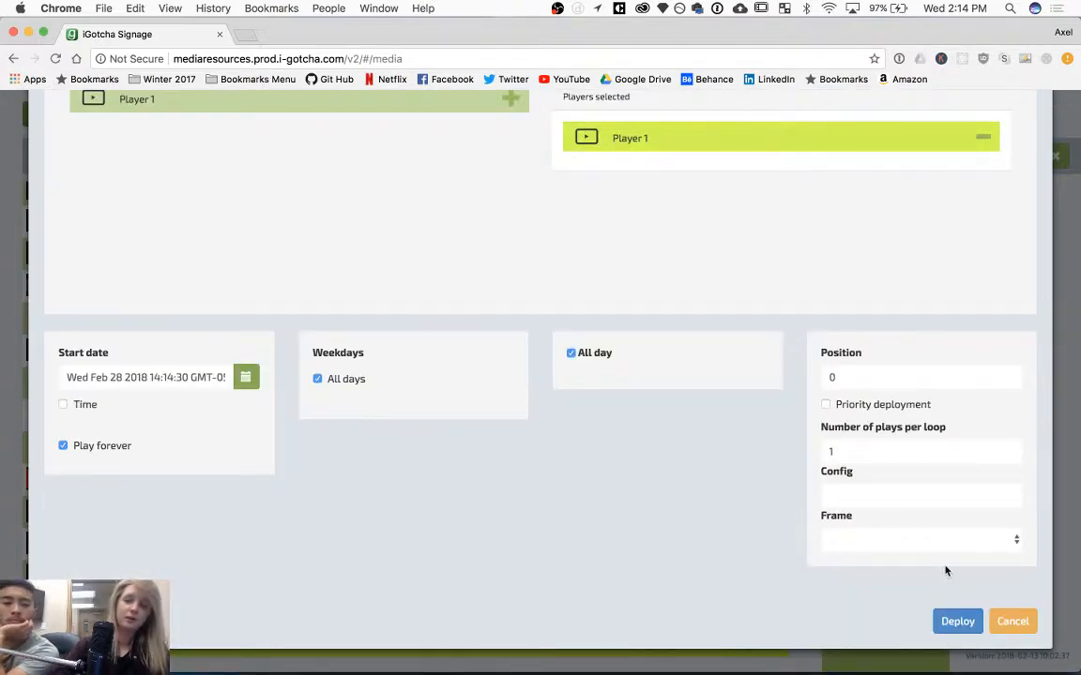
{"action": "left_click", "coordinate": [956, 622]}
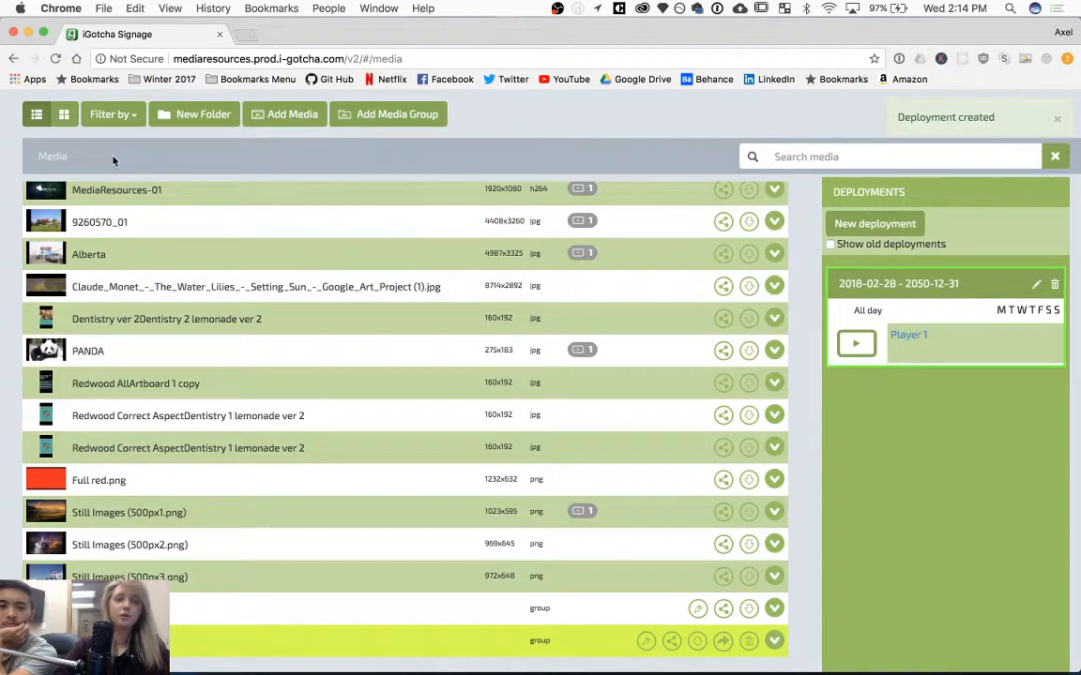
Open Player 1's schedule in the Players section and look over today's scheduled items.
{"action": "scroll", "coordinate": [113, 161], "scroll_direction": "up", "scroll_amount": 5}
{"action": "scroll", "coordinate": [113, 161], "scroll_direction": "up", "scroll_amount": 2}
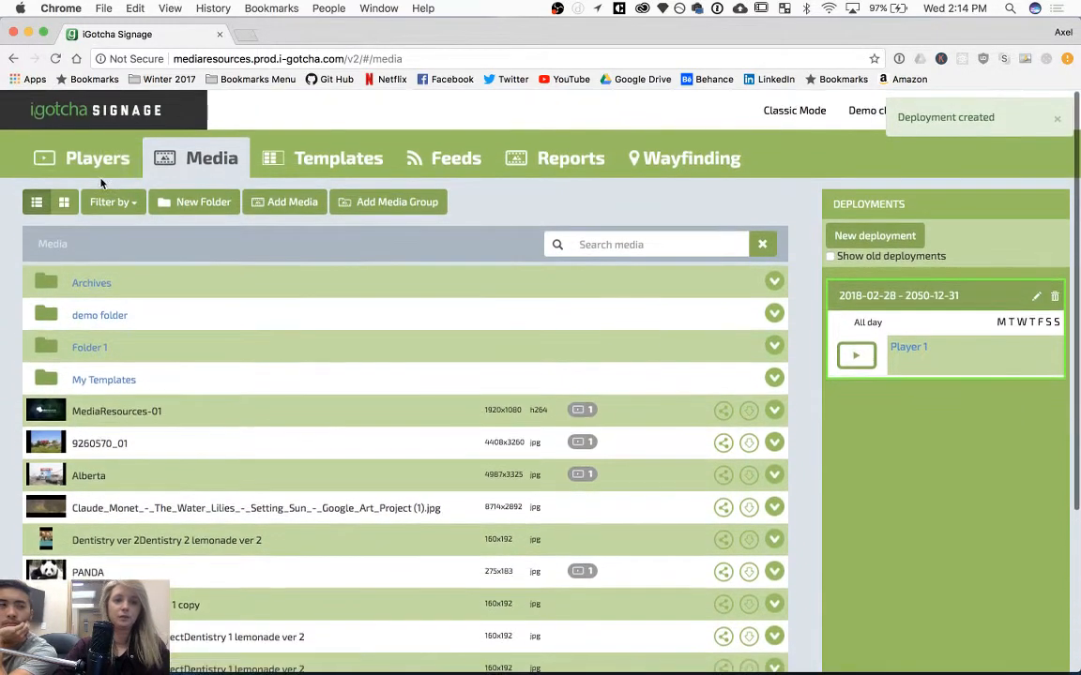
{"action": "left_click", "coordinate": [105, 164]}
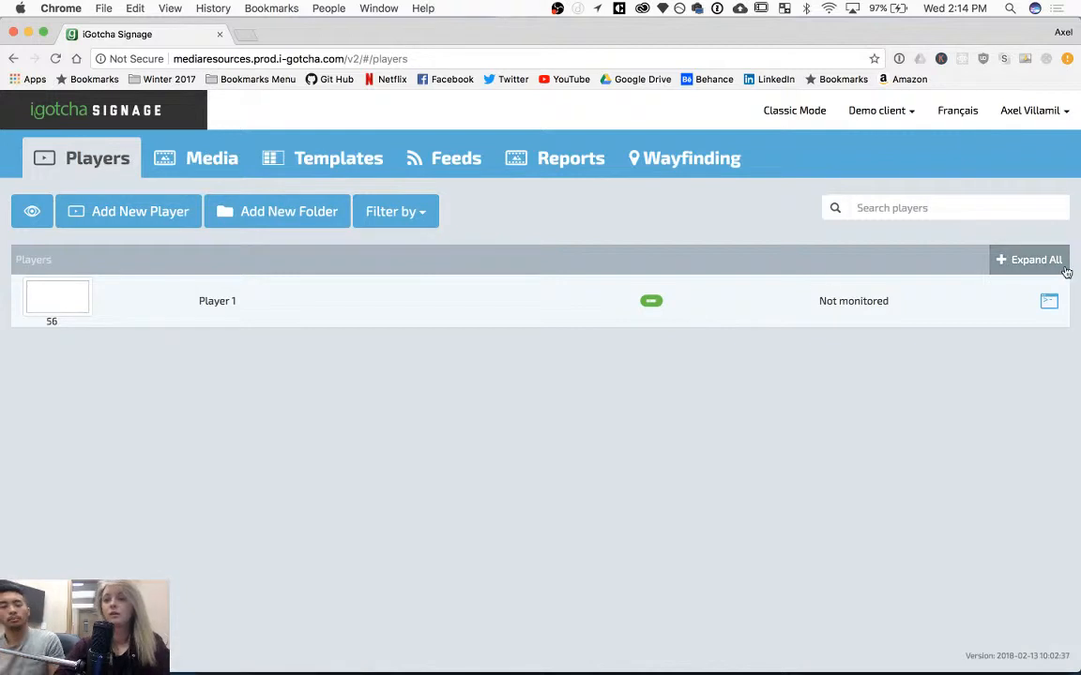
{"action": "left_click", "coordinate": [1050, 298]}
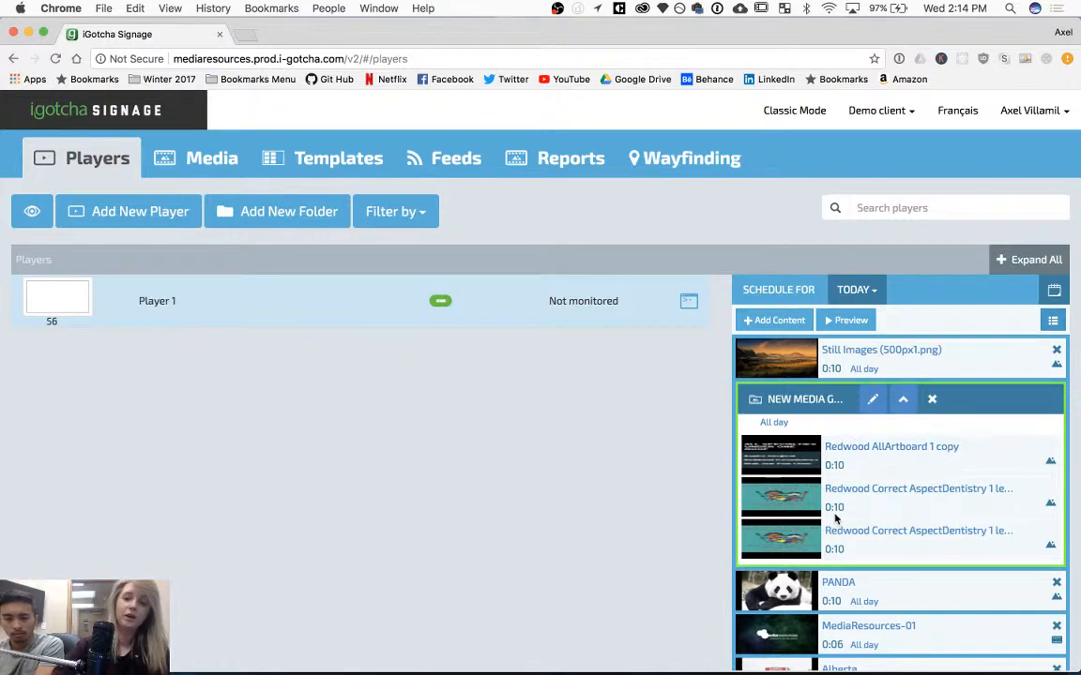
{"action": "scroll", "coordinate": [872, 533], "scroll_direction": "down", "scroll_amount": 1}
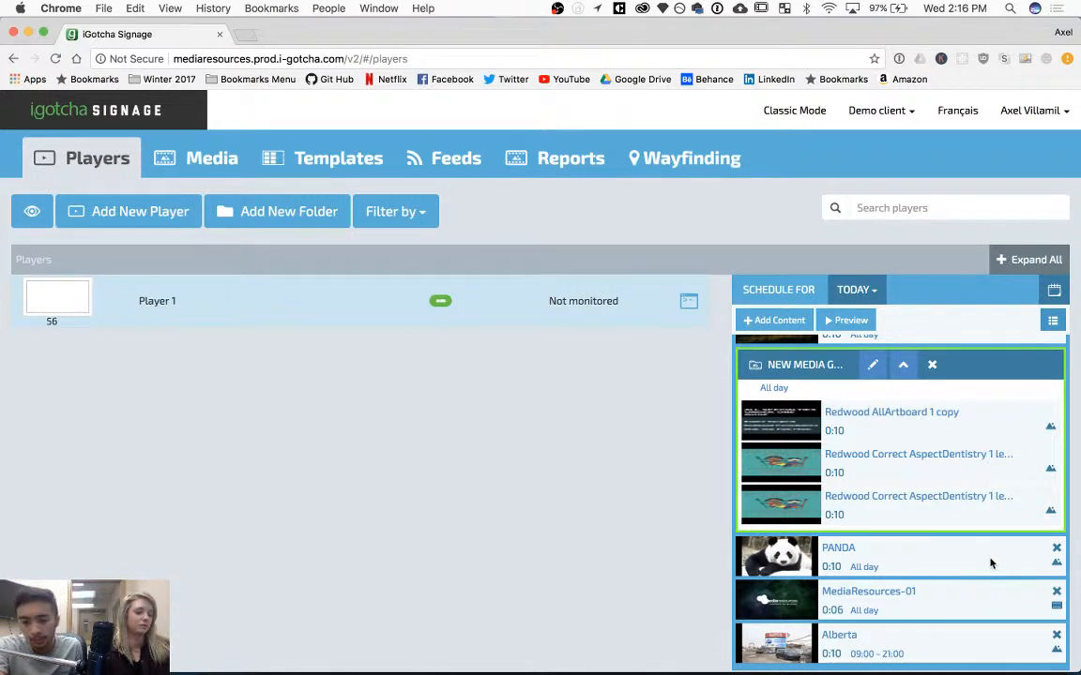
{"action": "scroll", "coordinate": [990, 562], "scroll_direction": "up", "scroll_amount": 2}
{"action": "scroll", "coordinate": [991, 563], "scroll_direction": "down", "scroll_amount": 2}
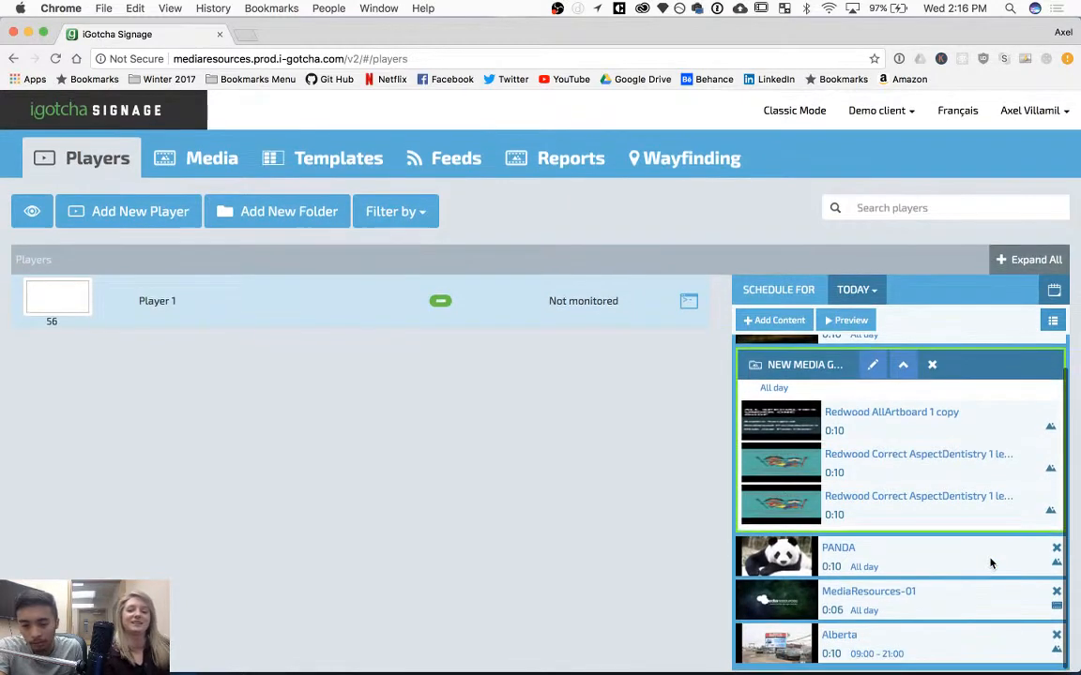
{"action": "scroll", "coordinate": [941, 608], "scroll_direction": "up", "scroll_amount": 1}
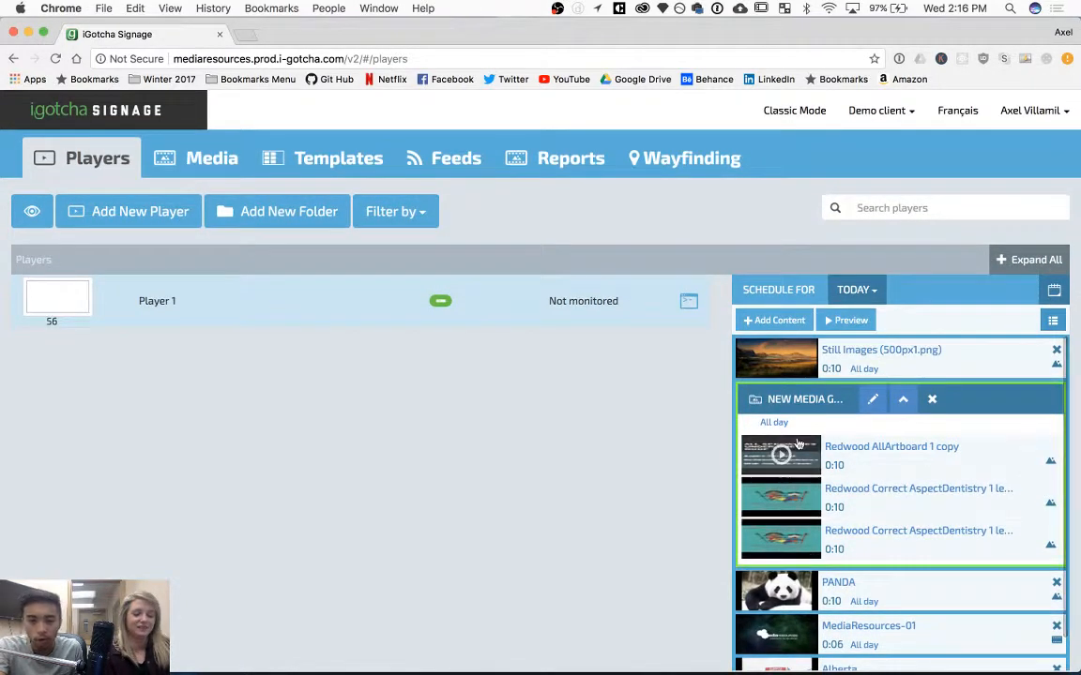
Preview Player 1's playlist and skip forward through several items.
{"action": "left_click", "coordinate": [850, 321]}
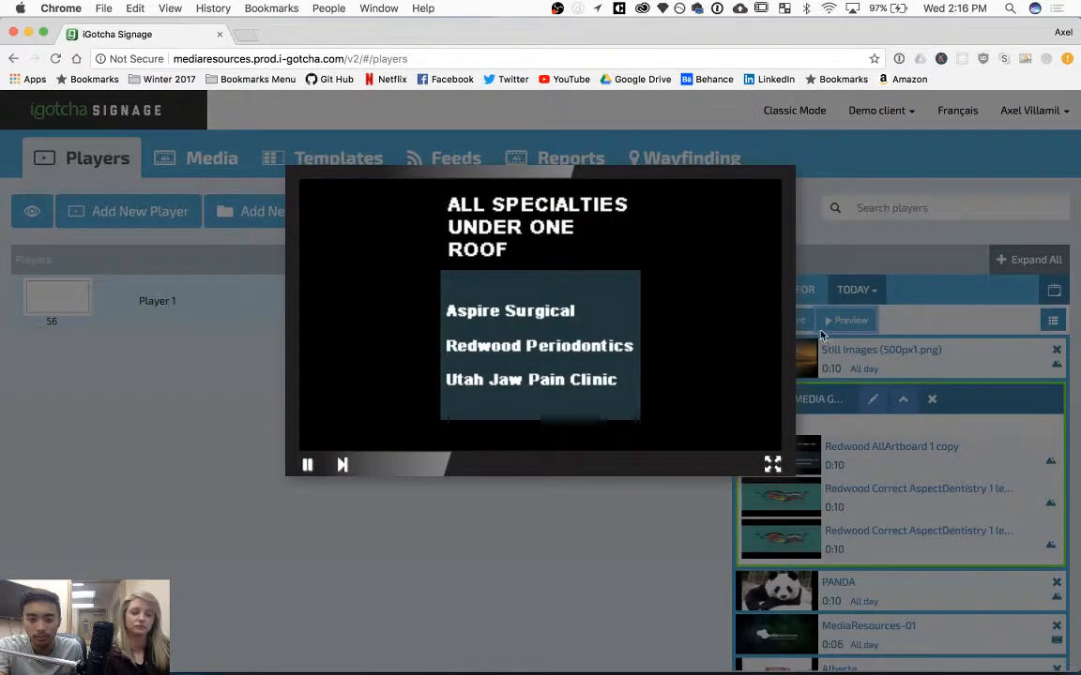
{"action": "left_click", "coordinate": [343, 467]}
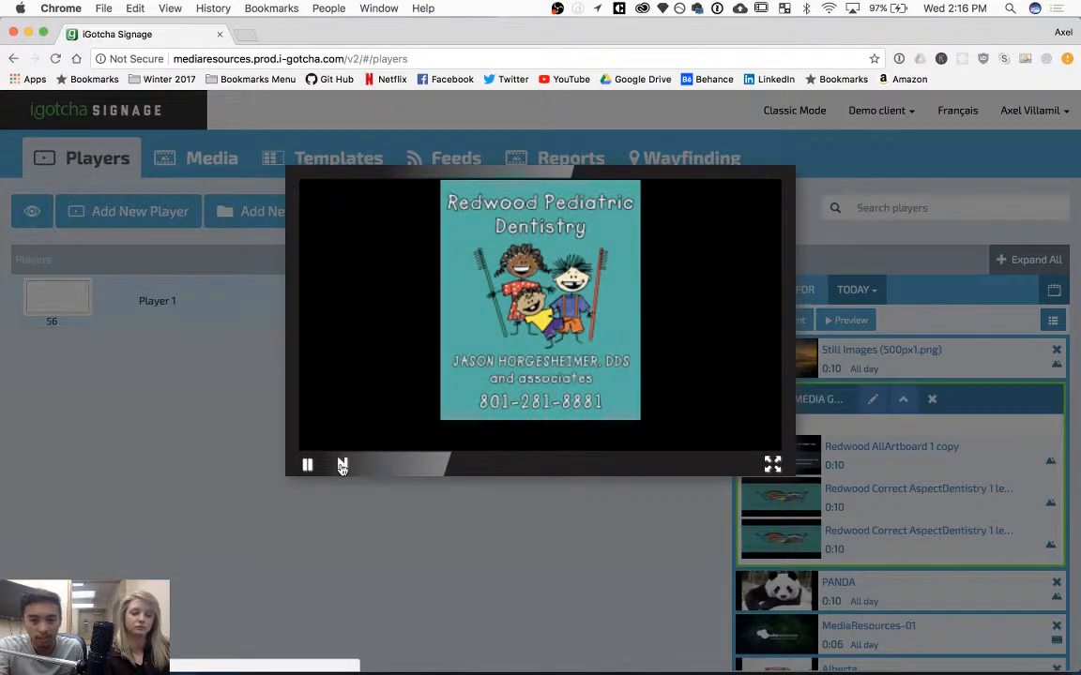
{"action": "left_click", "coordinate": [342, 467]}
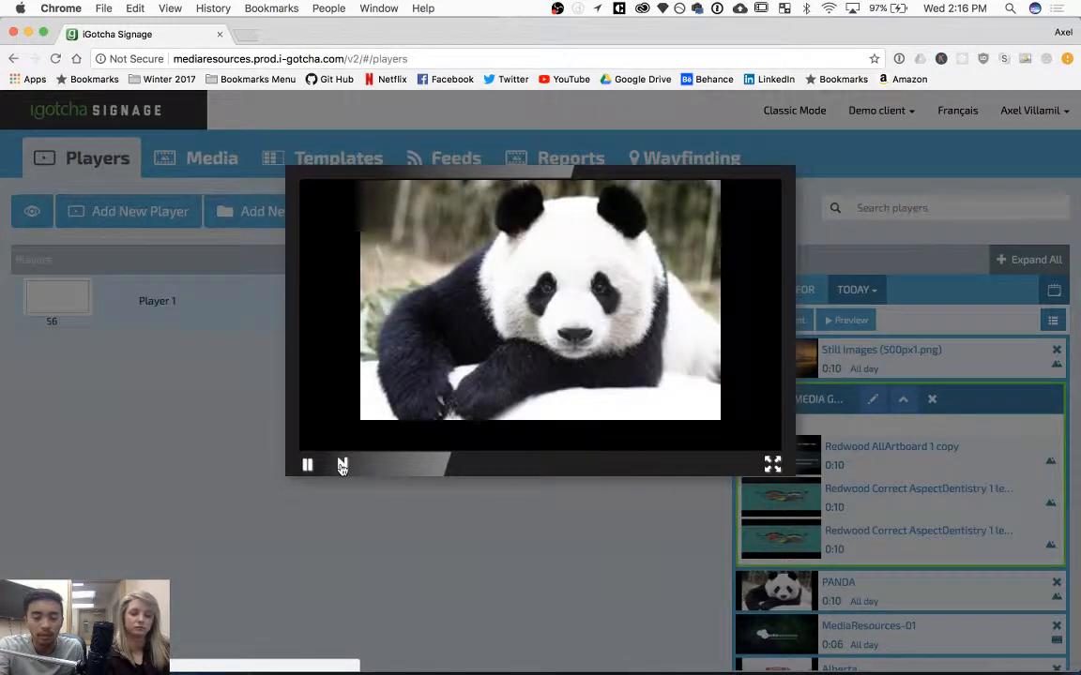
{"action": "left_click", "coordinate": [343, 467]}
{"action": "left_click", "coordinate": [342, 467]}
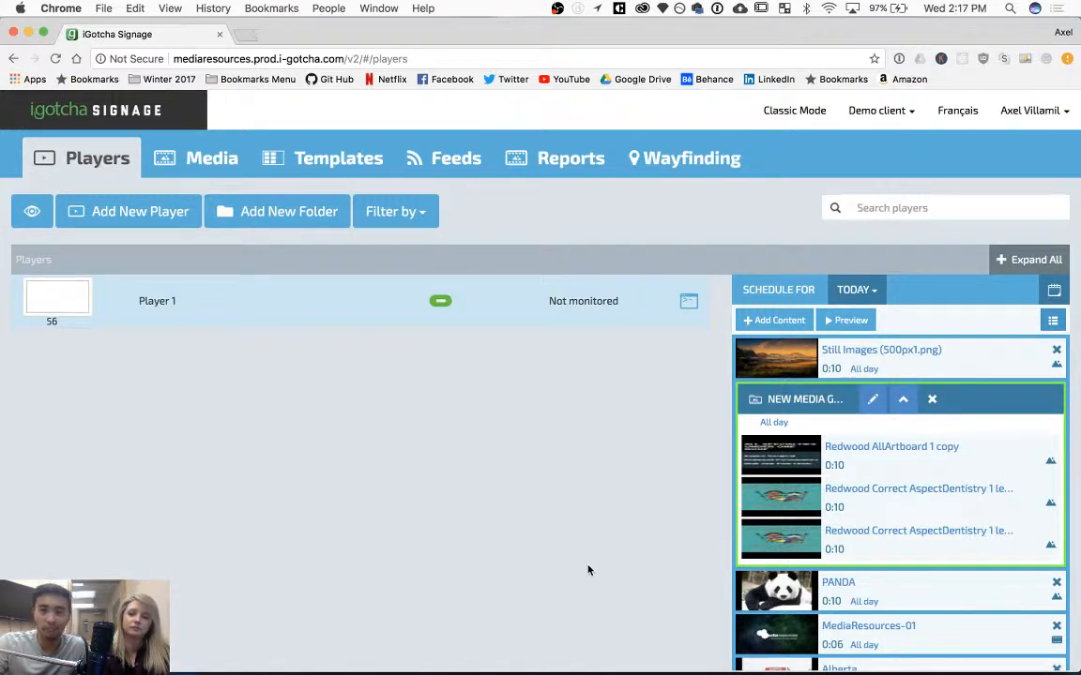
{"action": "mouse_move", "coordinate": [934, 652]}
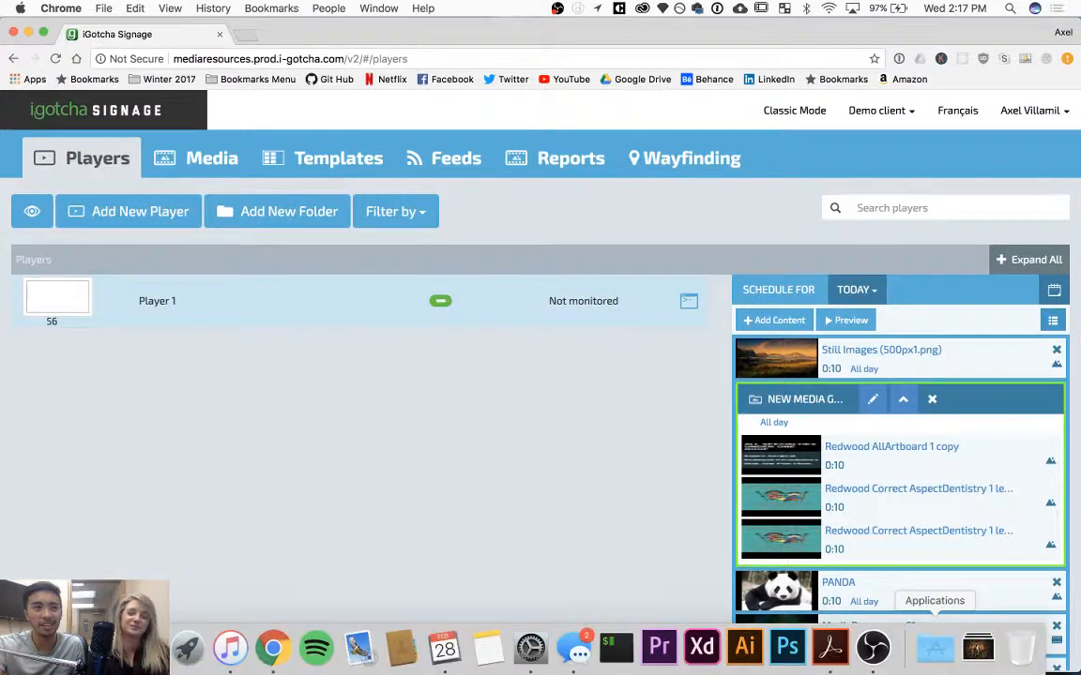